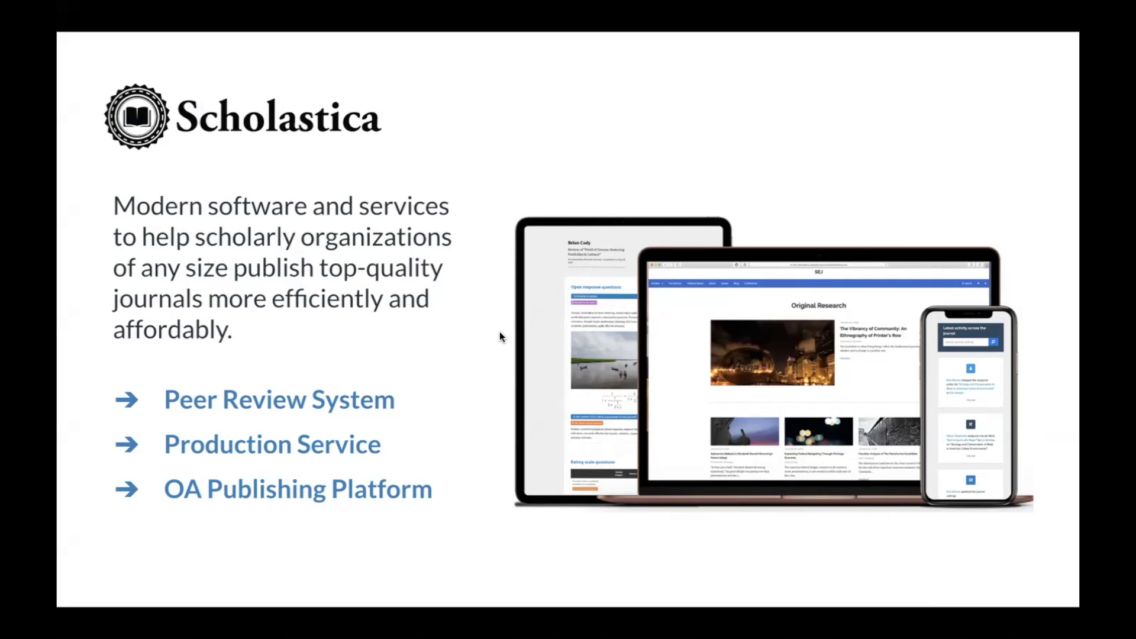
- Advance the deck to the 'Why Scholastica?' slide
key("Right")
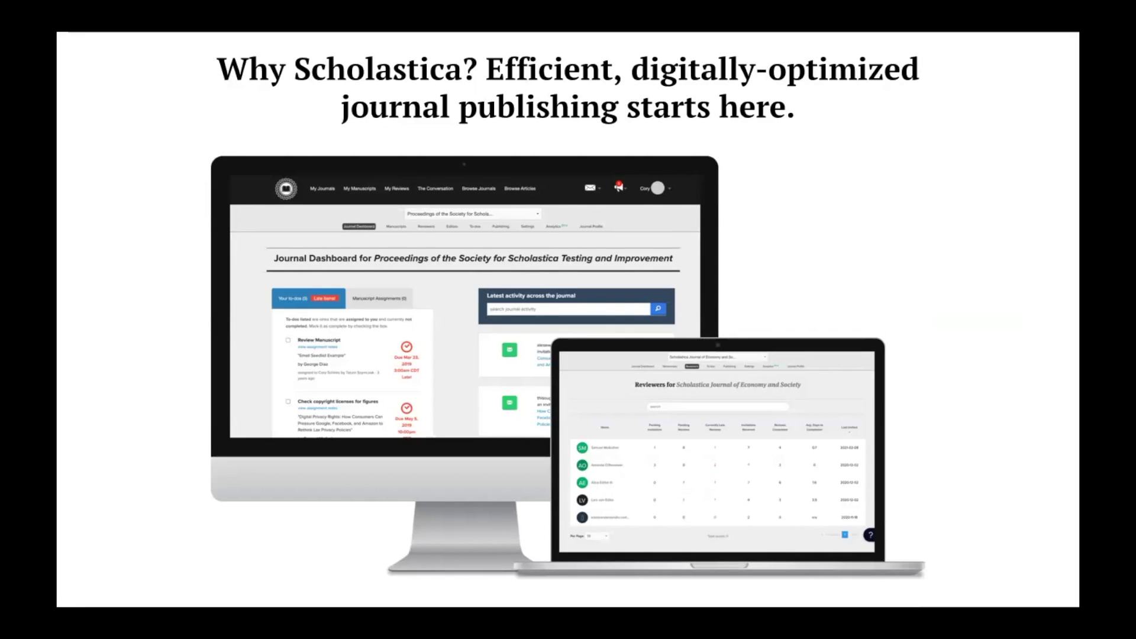
- Advance the deck to the Peer Review System Highlights slide
left_click(543, 594)
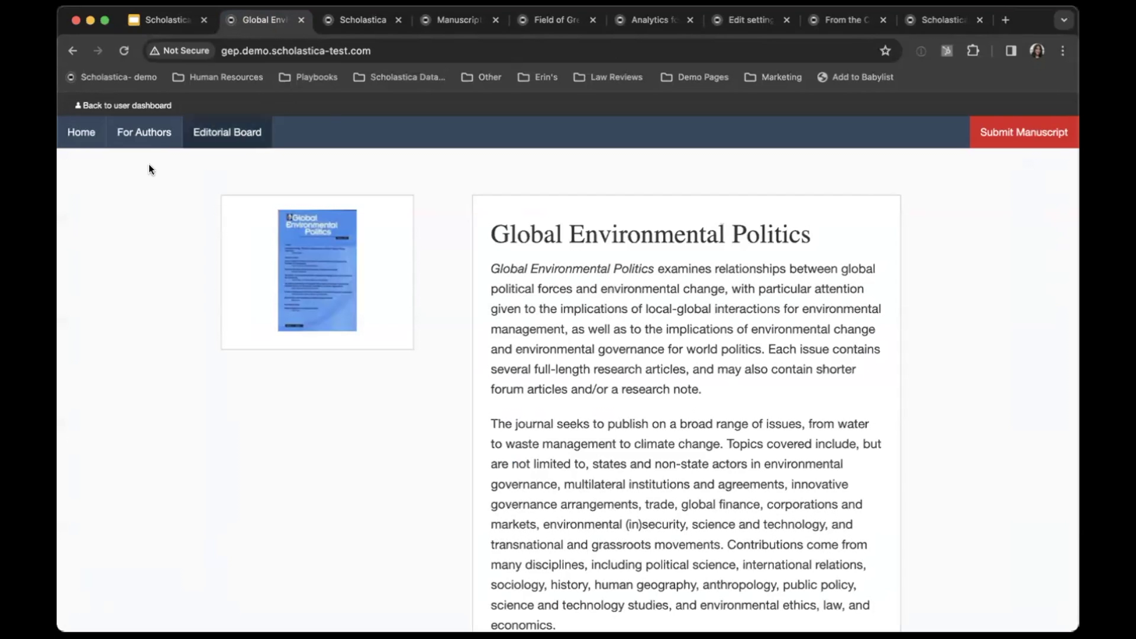
- Visit the Global Environmental Politics site's For Authors and Editorial Board pages, then return Home
left_click(148, 134)
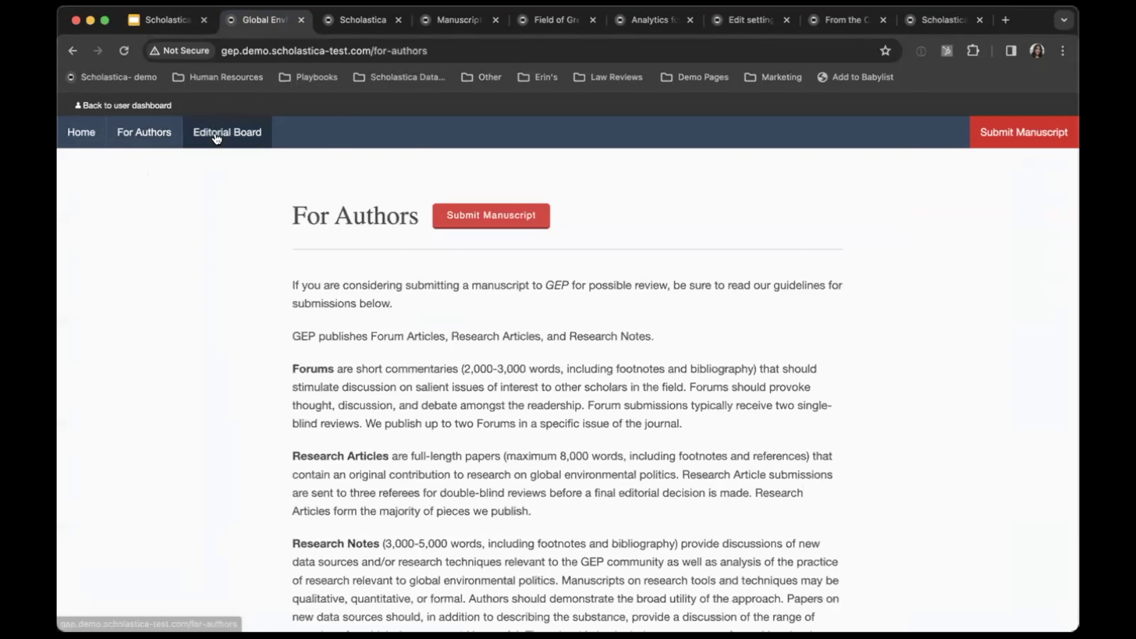
left_click(216, 136)
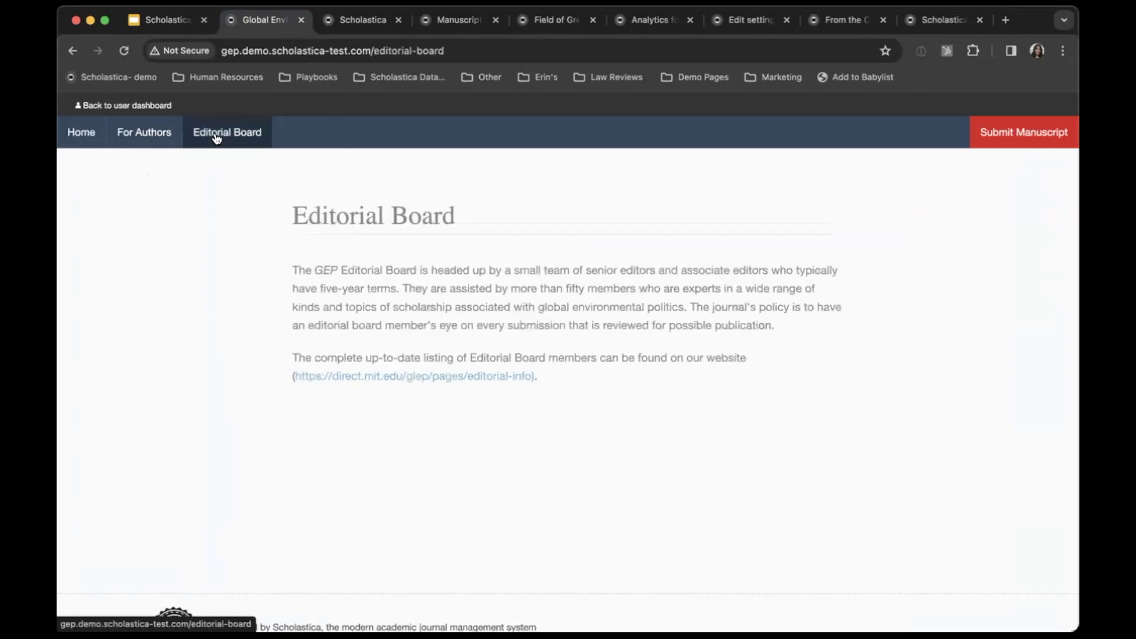
left_click(89, 136)
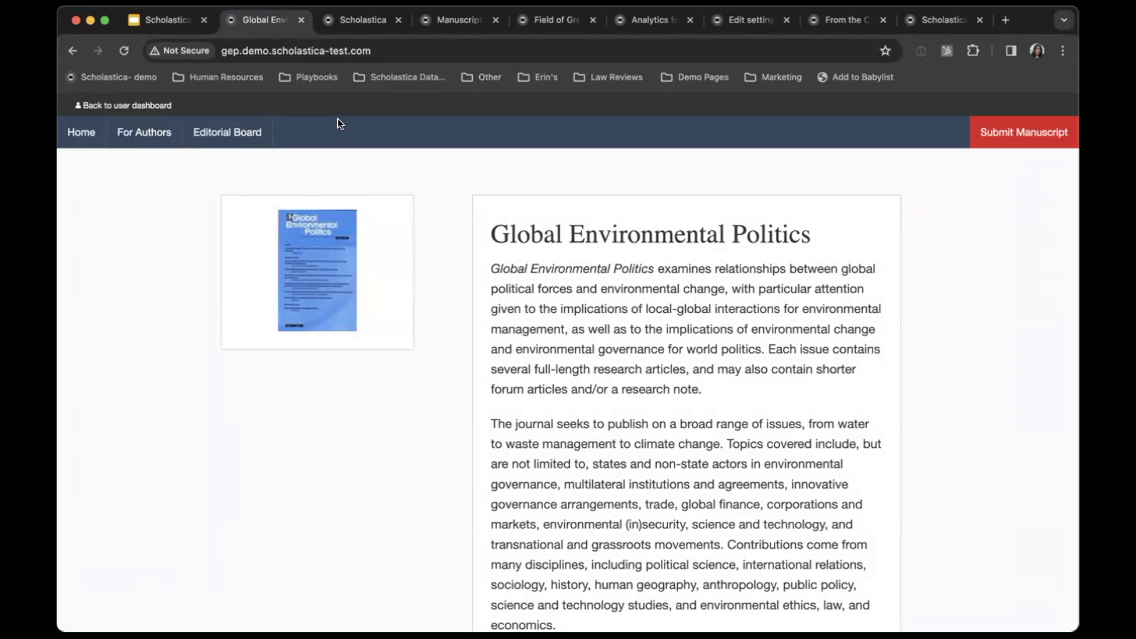
left_click(355, 20)
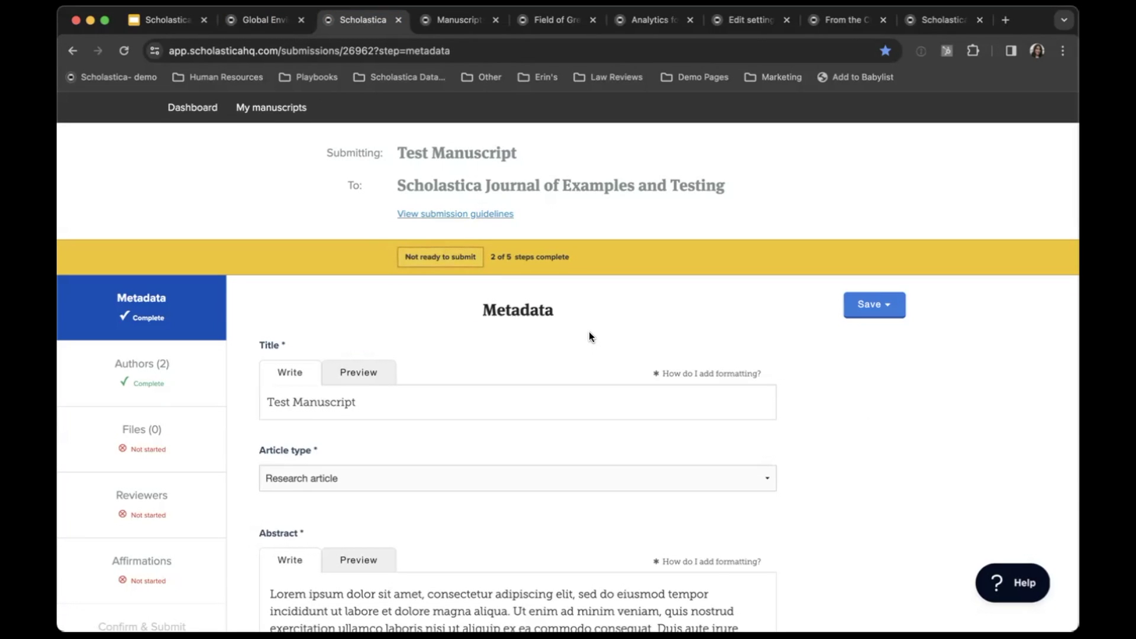
- Review the test manuscript's Authors, Files, Reviewers and Affirmations submission steps
scroll(589, 331, "down", 1)
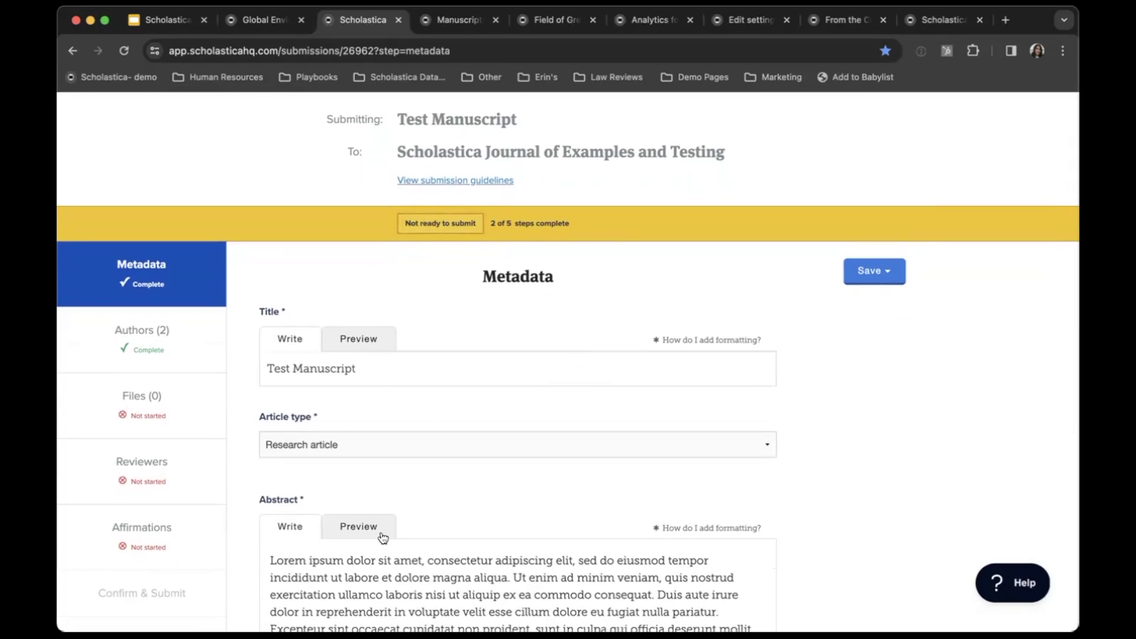
left_click(164, 342)
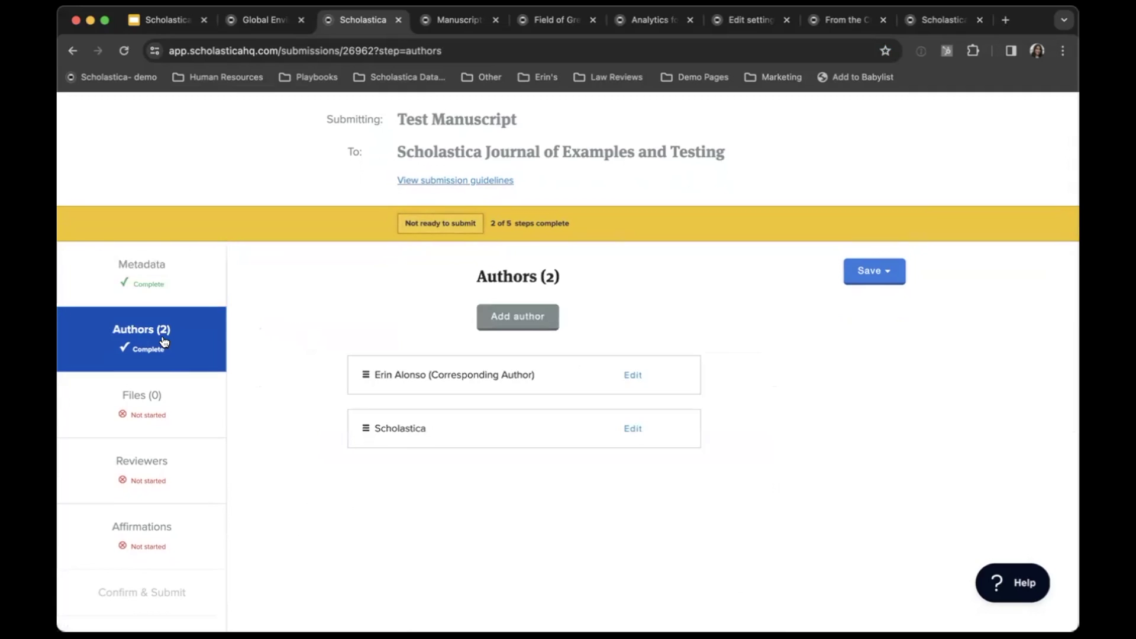
left_click(169, 423)
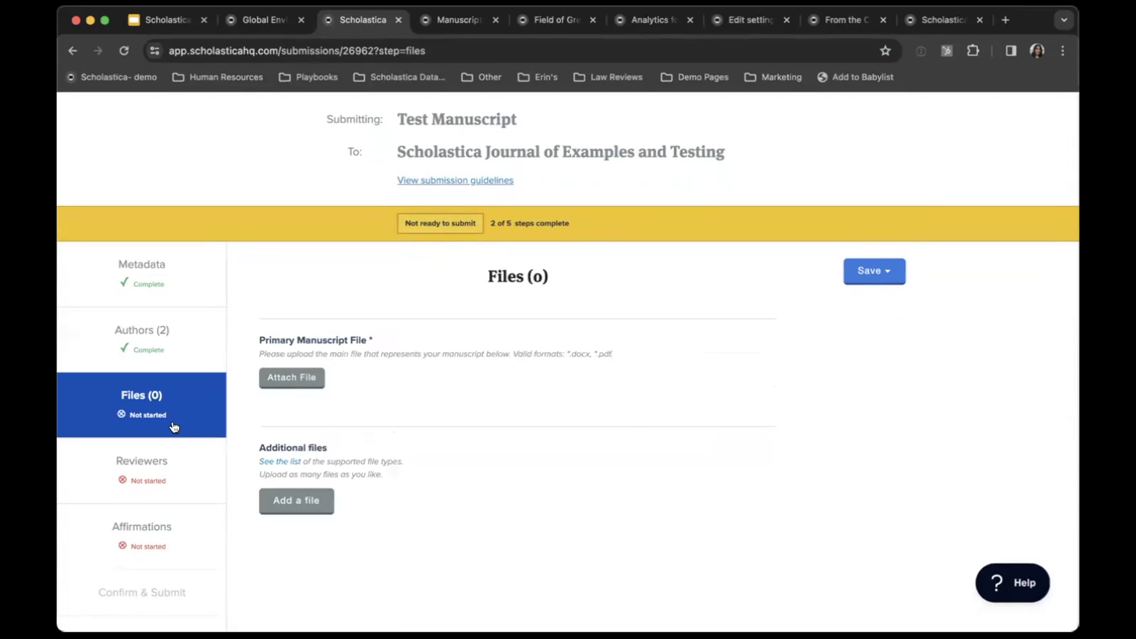
left_click(165, 492)
left_click(177, 540)
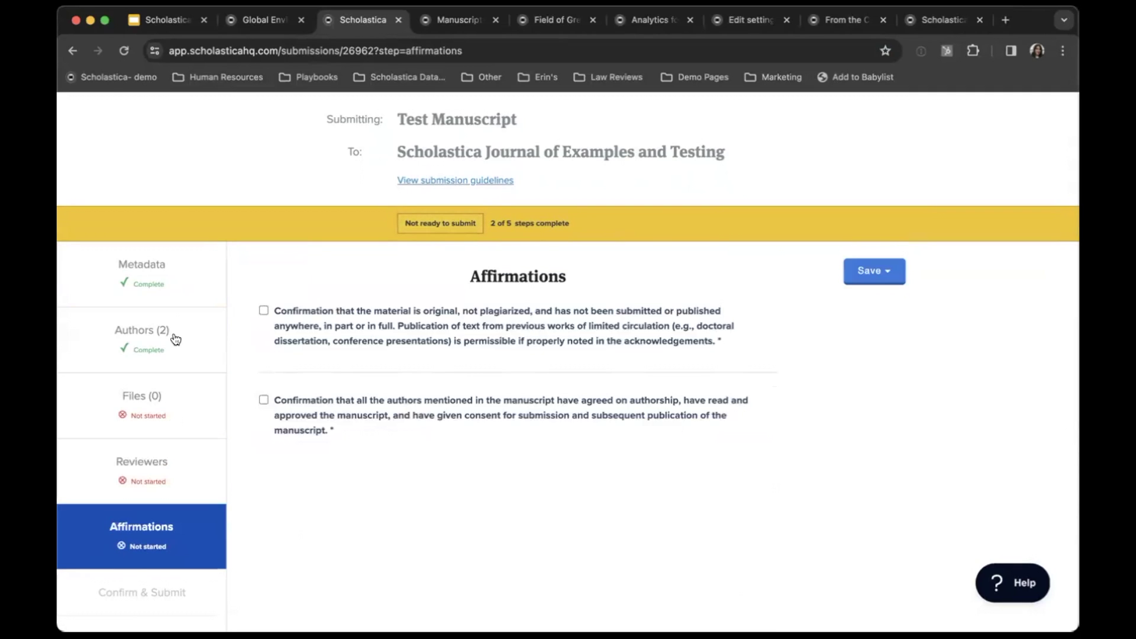
left_click(173, 335)
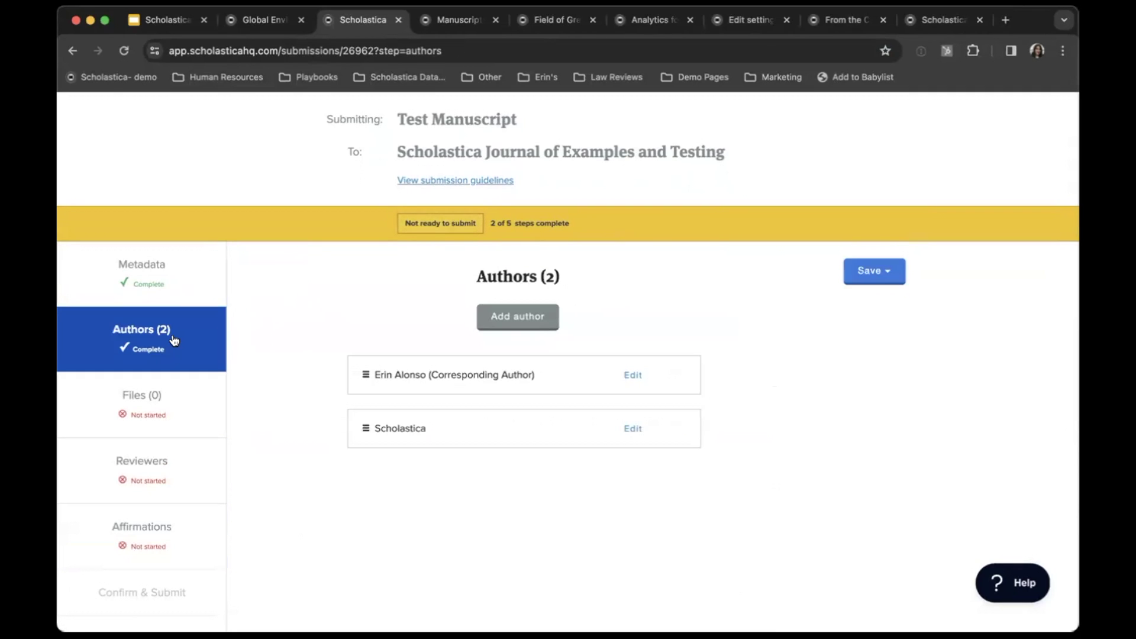
- Look over the corresponding author's edit form on the Authors step
left_click(632, 375)
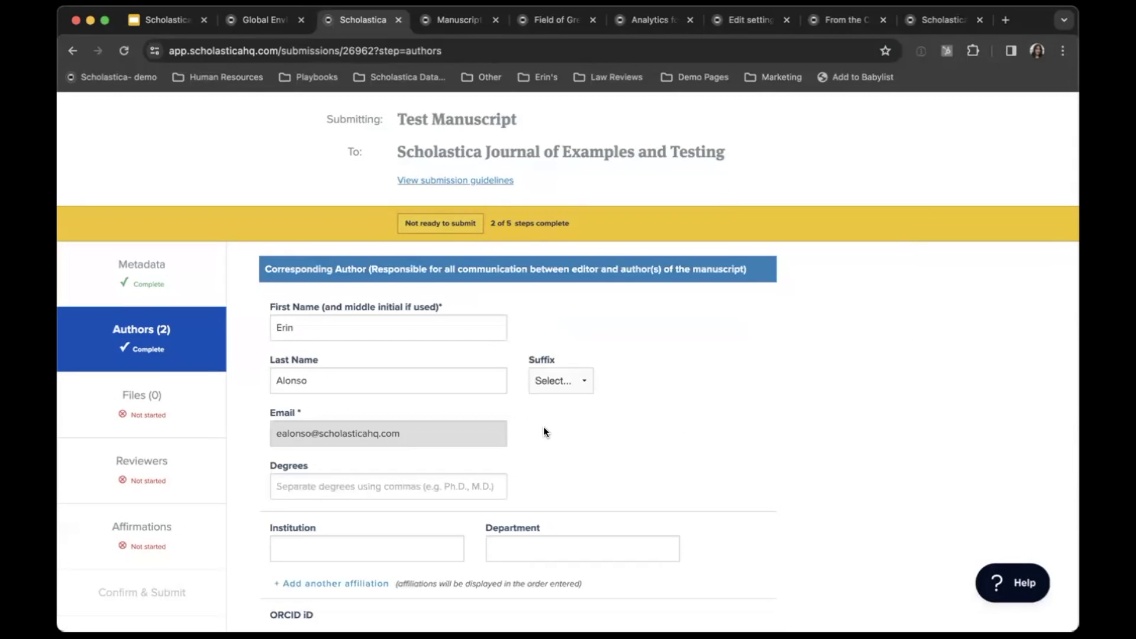
scroll(543, 427, "down", 5)
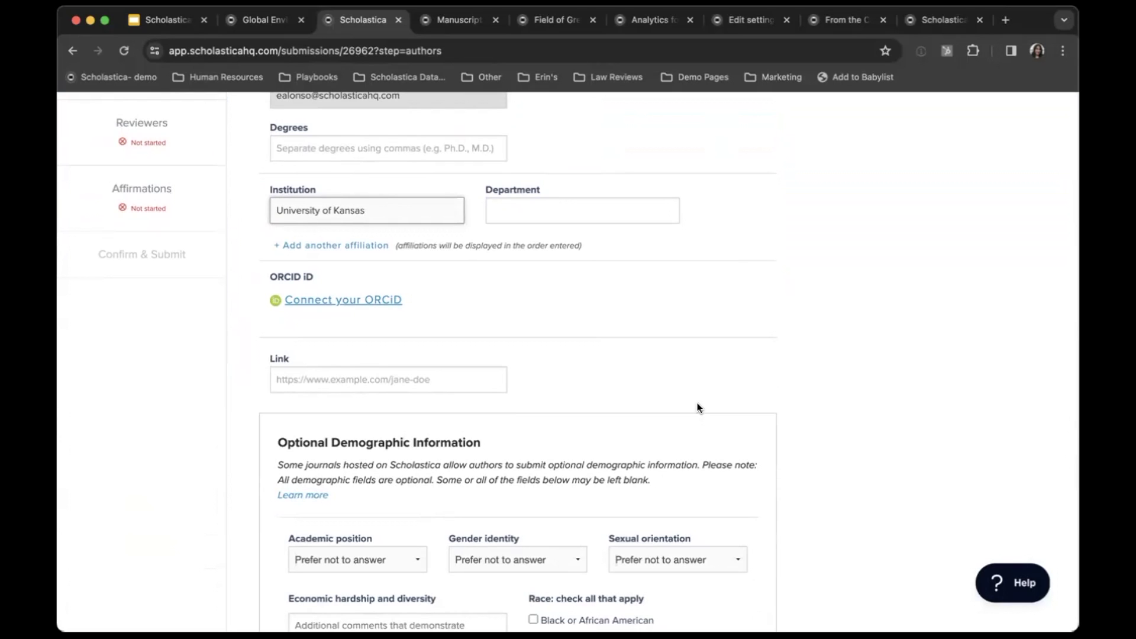
left_click(439, 16)
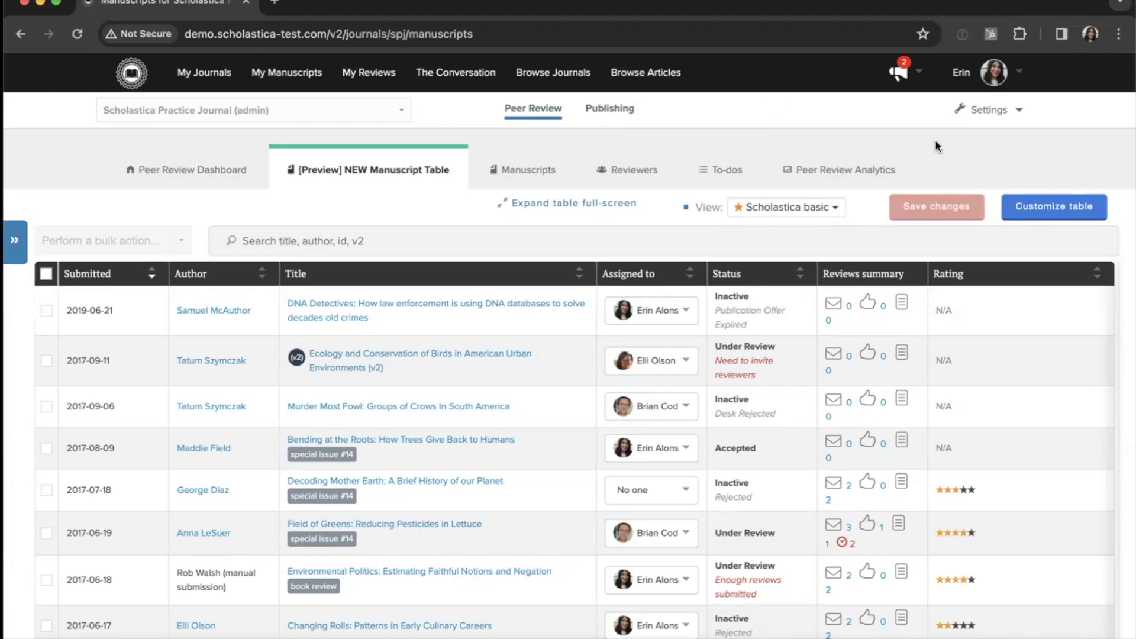
- Customize the manuscript table columns to add Reviews received and remove Rating
left_click(1056, 213)
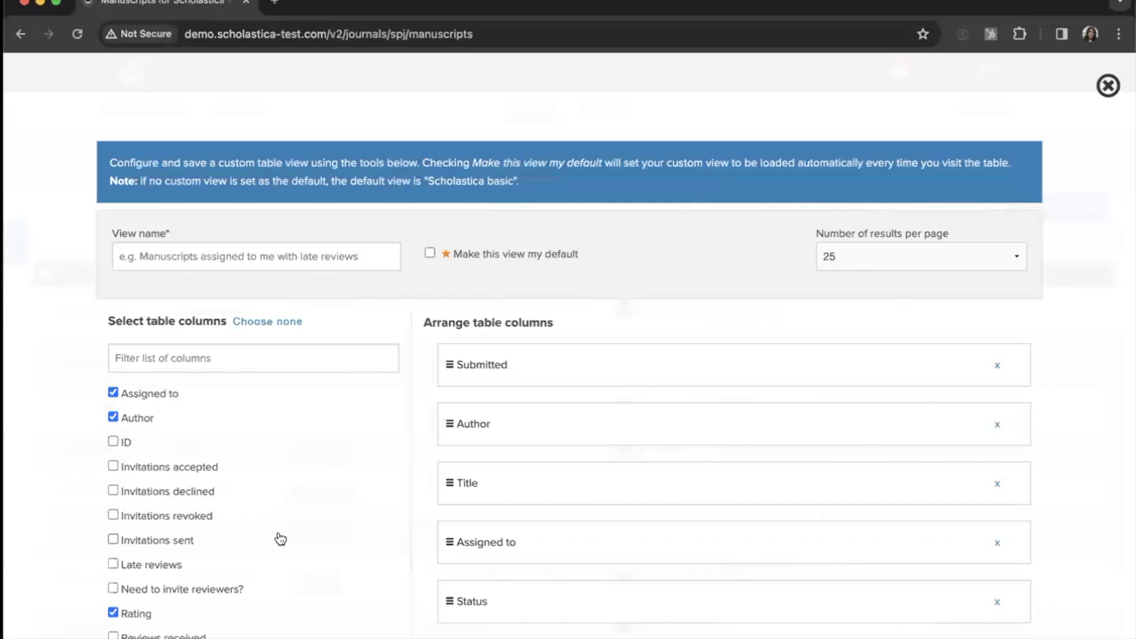
scroll(280, 539, "down", 1)
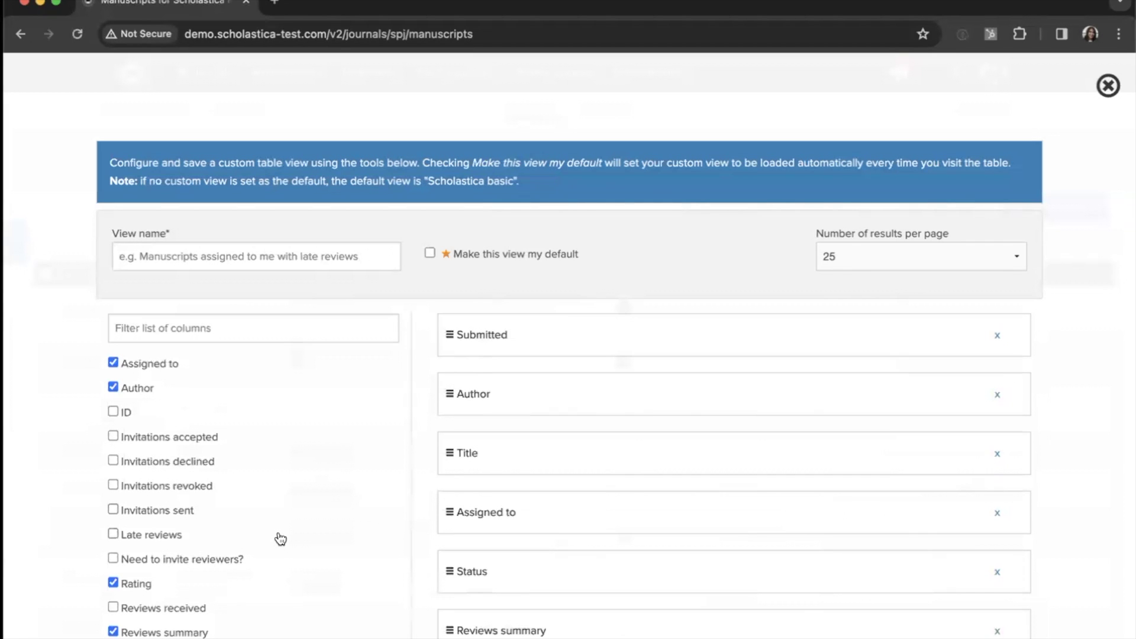
scroll(278, 539, "down", 2)
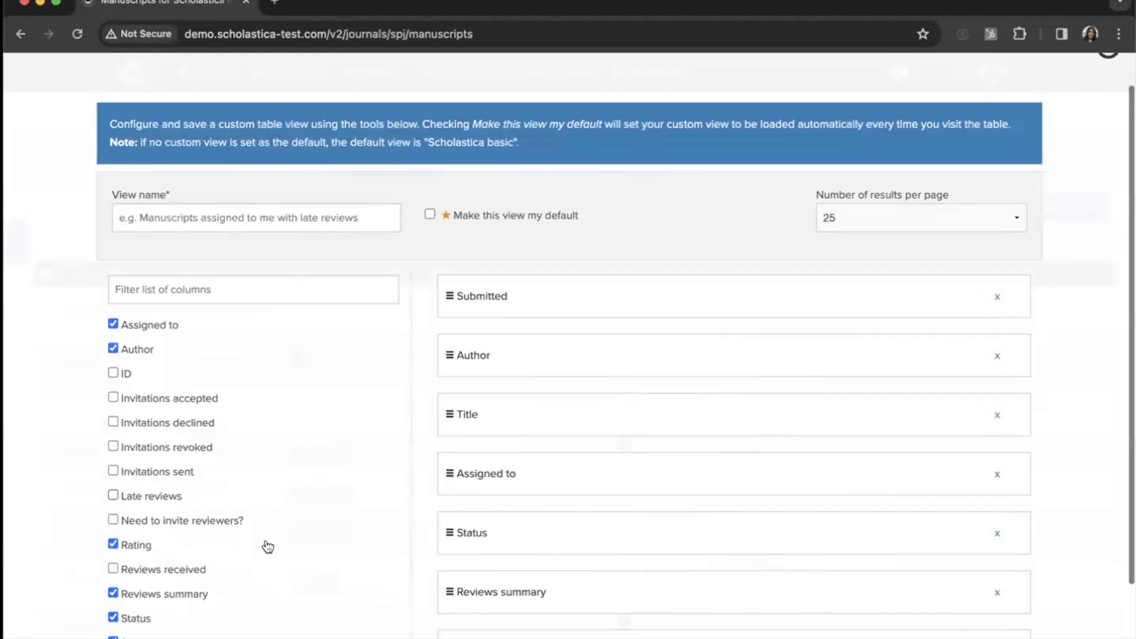
left_click(113, 559)
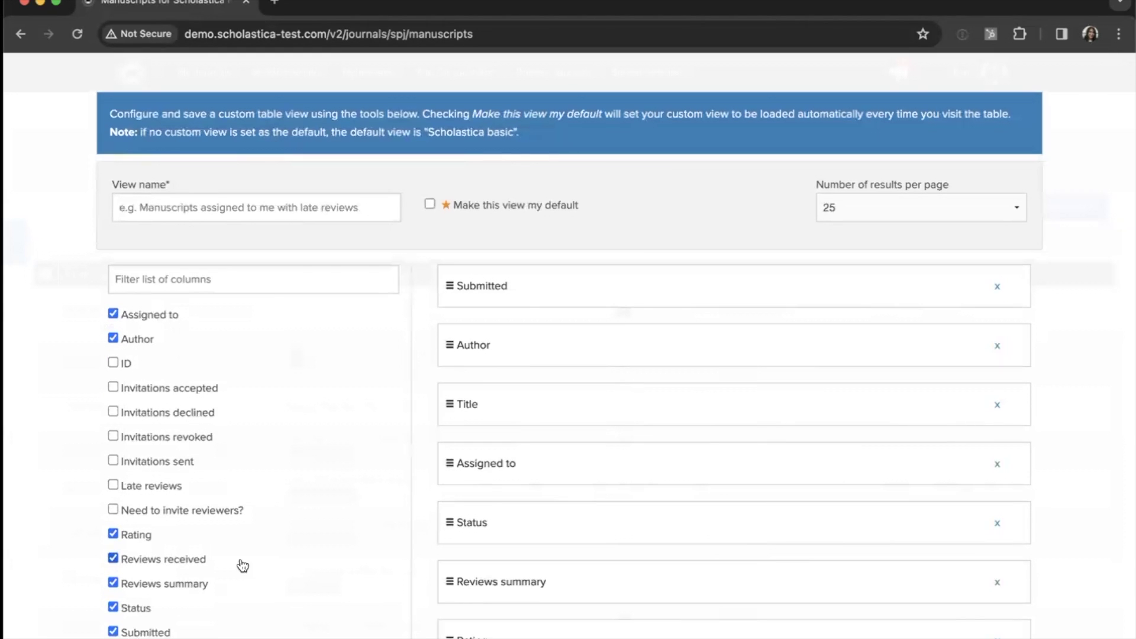
left_click(113, 534)
- Give the custom view a personal name and make it the default view
left_click(314, 208)
type("E")
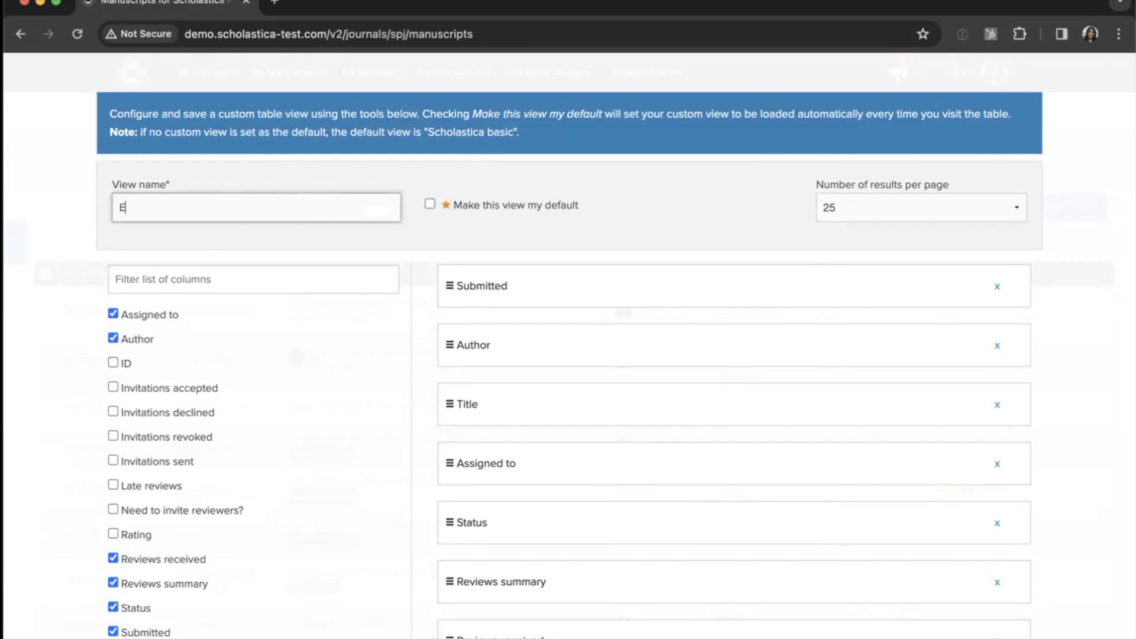
type("rin's View")
left_click(430, 203)
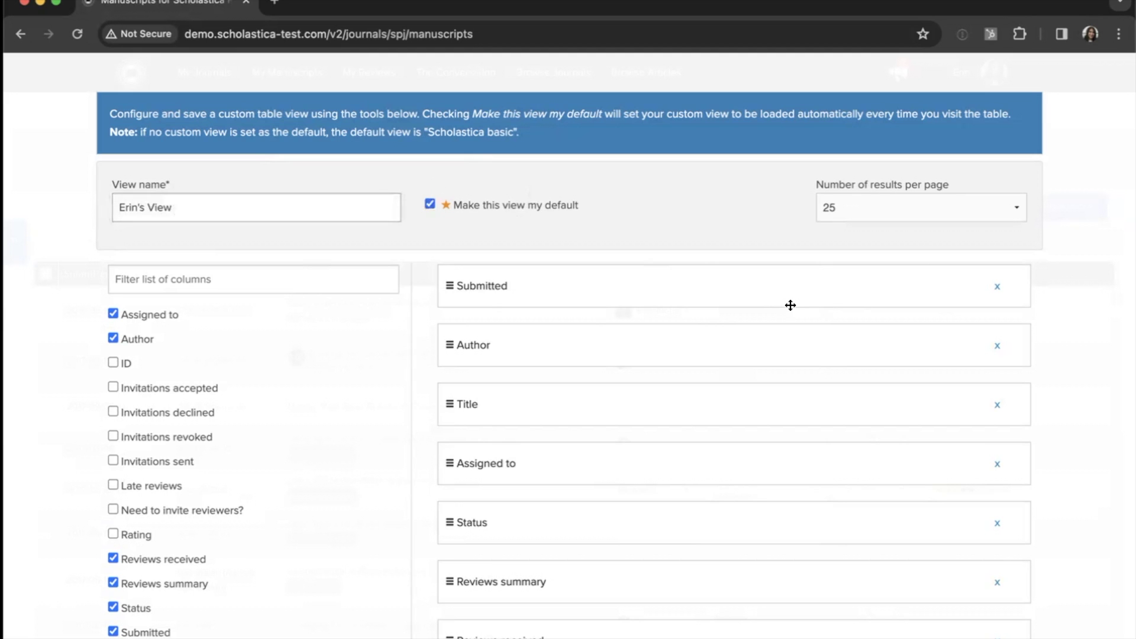
scroll(398, 531, "down", 3)
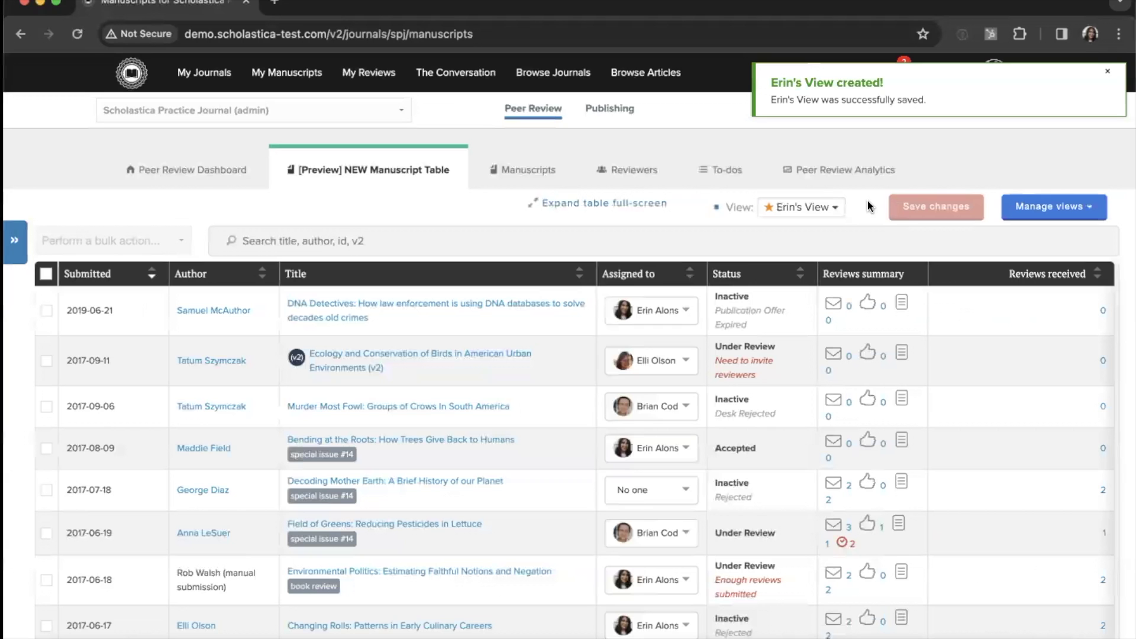
- Widen the Title column and open the filter panel with the Manuscript tag filter expanded
left_click_drag(597, 274, 531, 213)
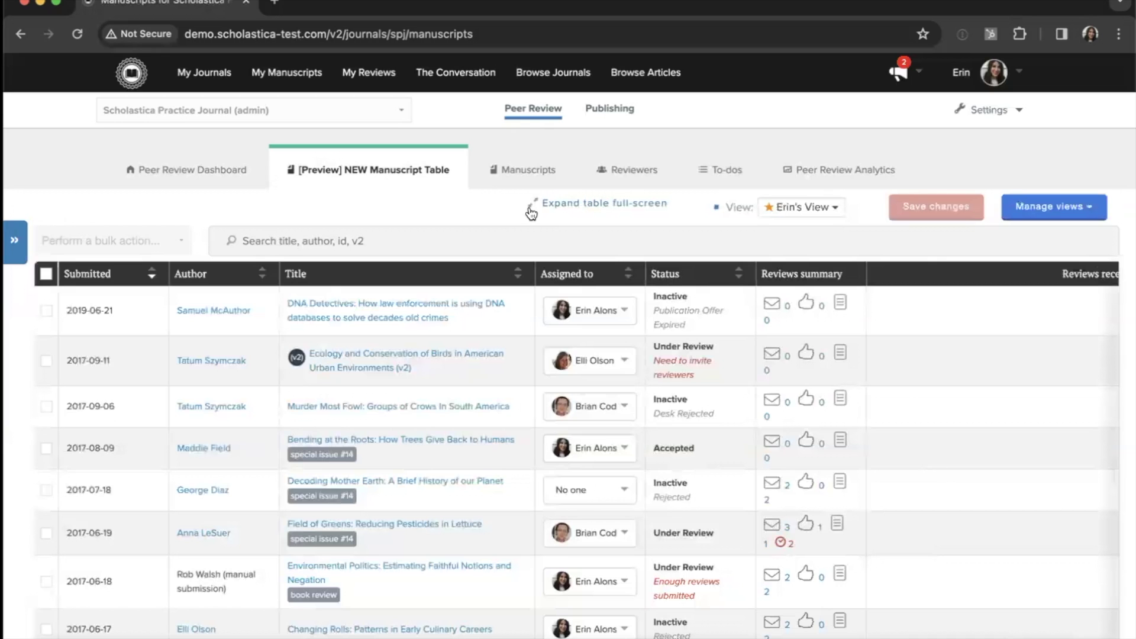
left_click(14, 241)
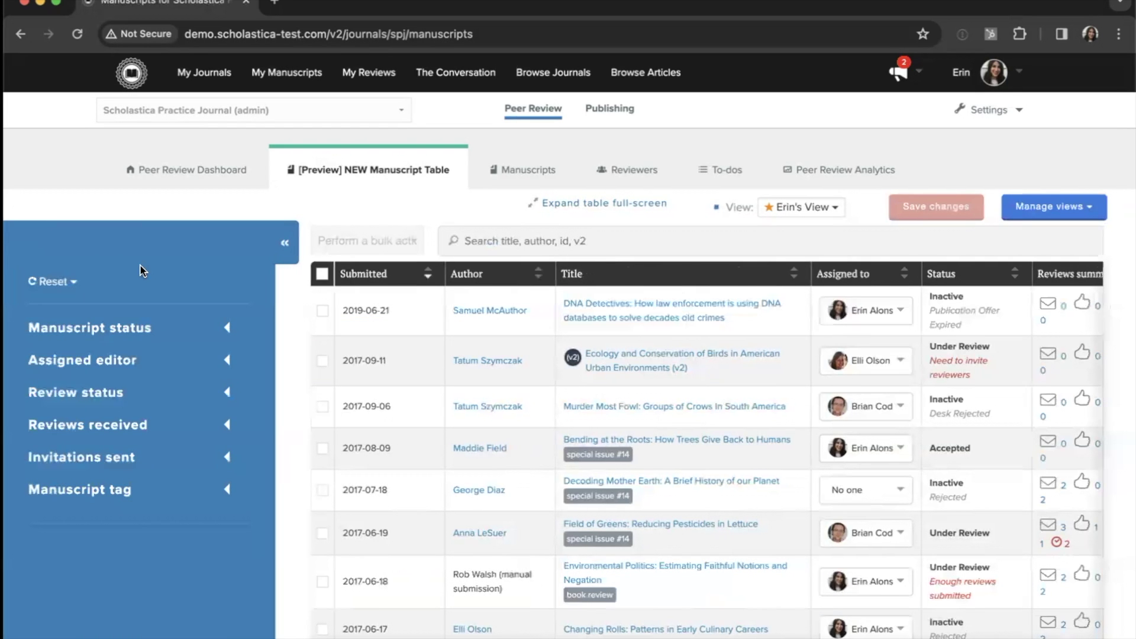
left_click(142, 329)
left_click(142, 329)
left_click(119, 491)
scroll(198, 491, "down", 1)
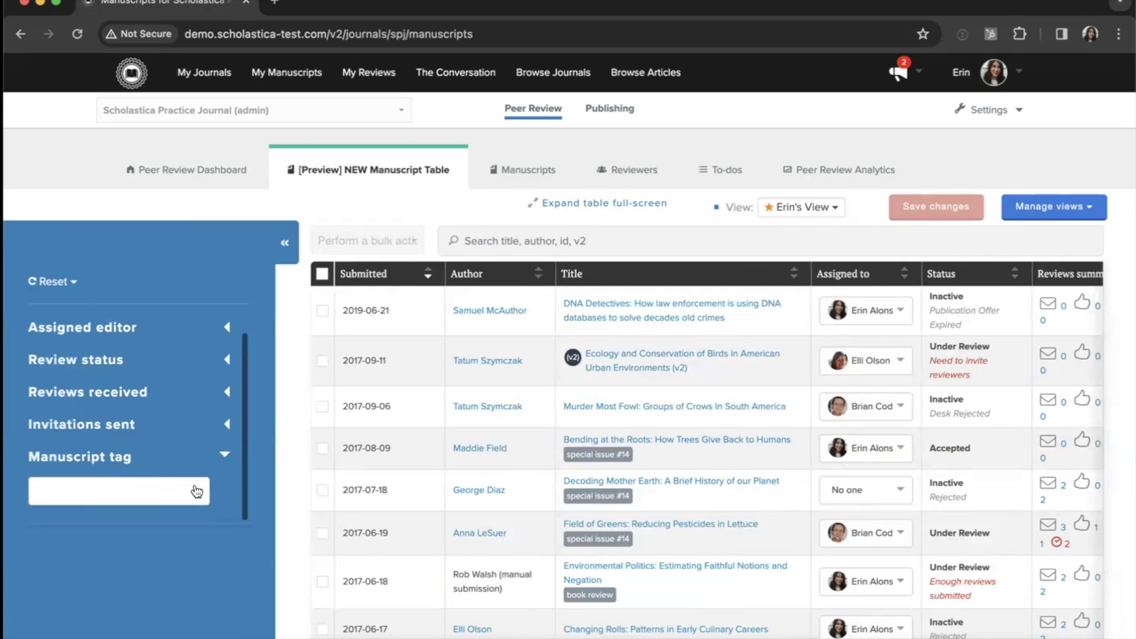
scroll(199, 491, "up", 1)
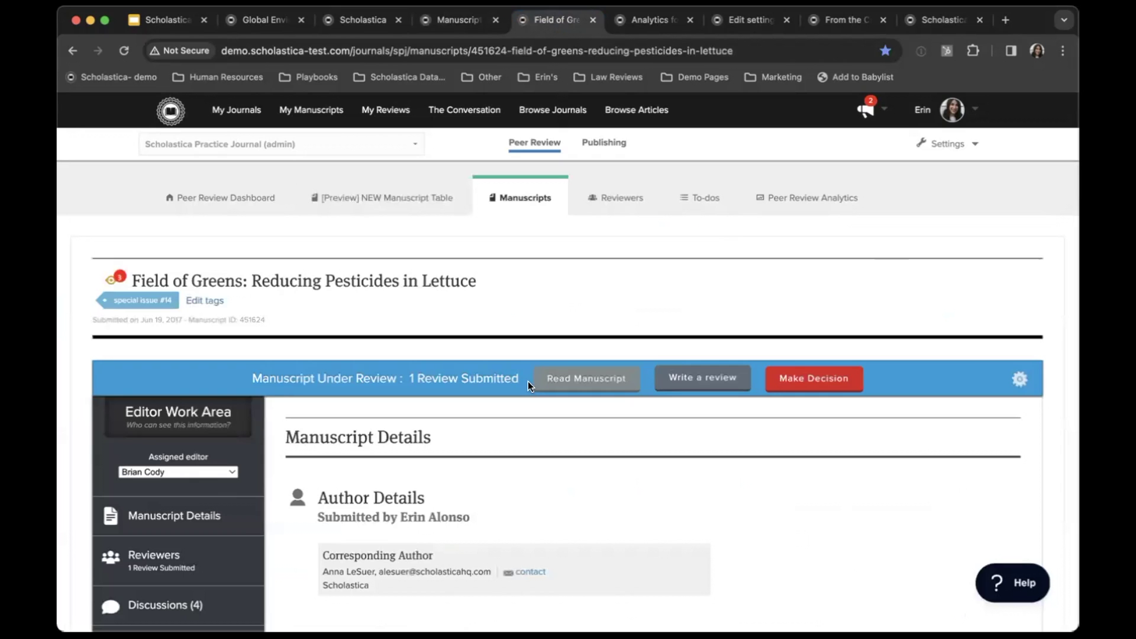
- Open the Field of Greens manuscript's four discussions, showing the corrected-file author thread
scroll(528, 386, "down", 2)
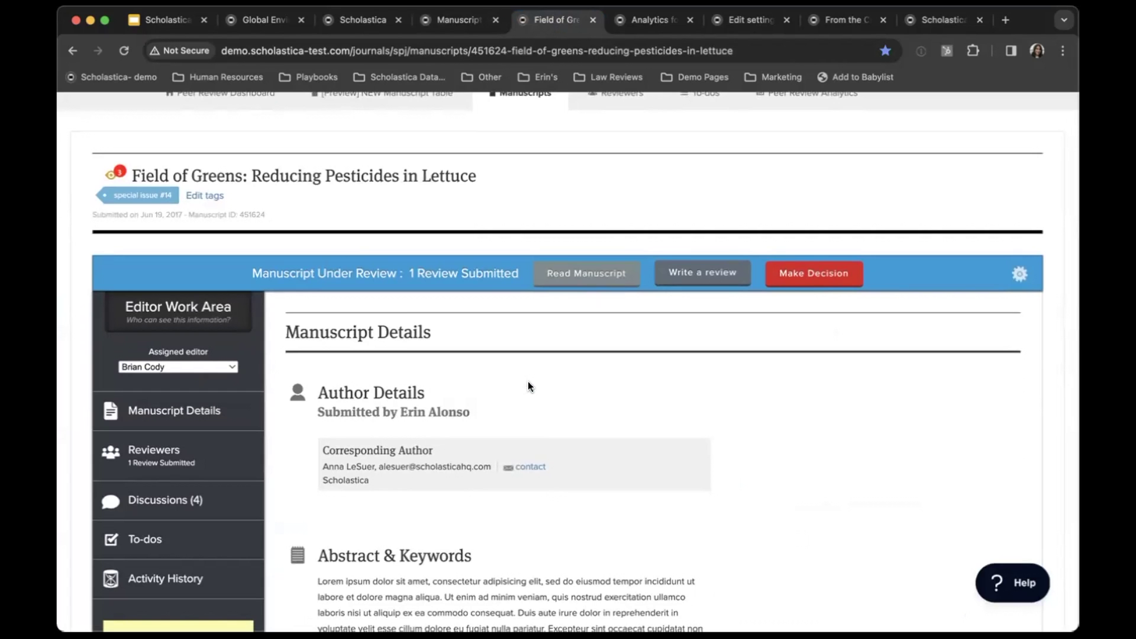
scroll(528, 385, "down", 5)
scroll(528, 386, "down", 2)
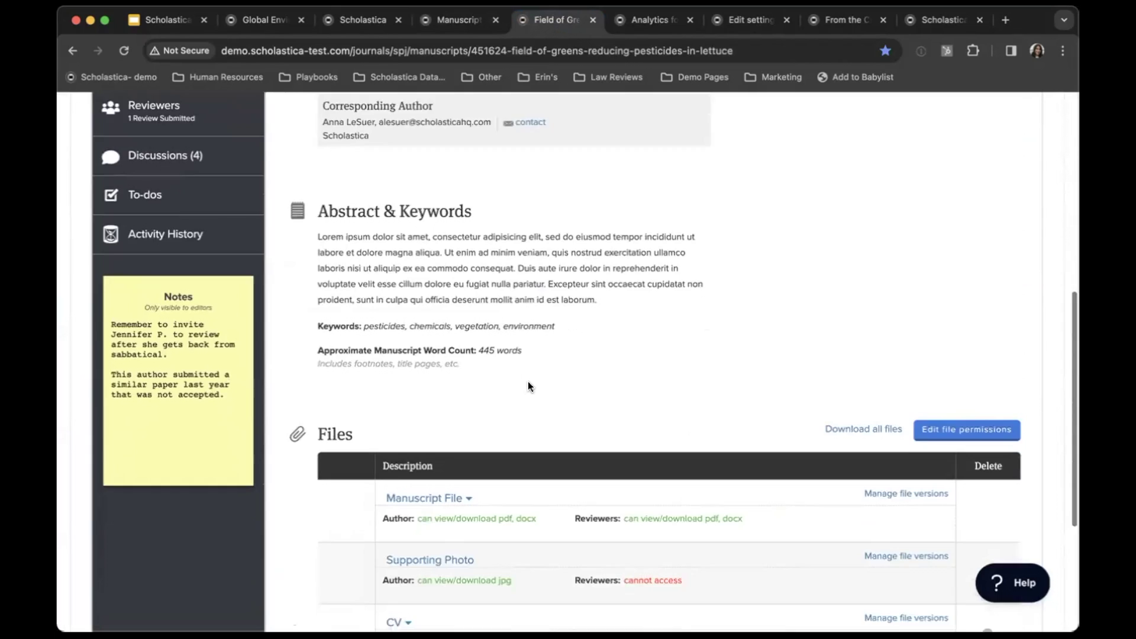
scroll(527, 384, "up", 4)
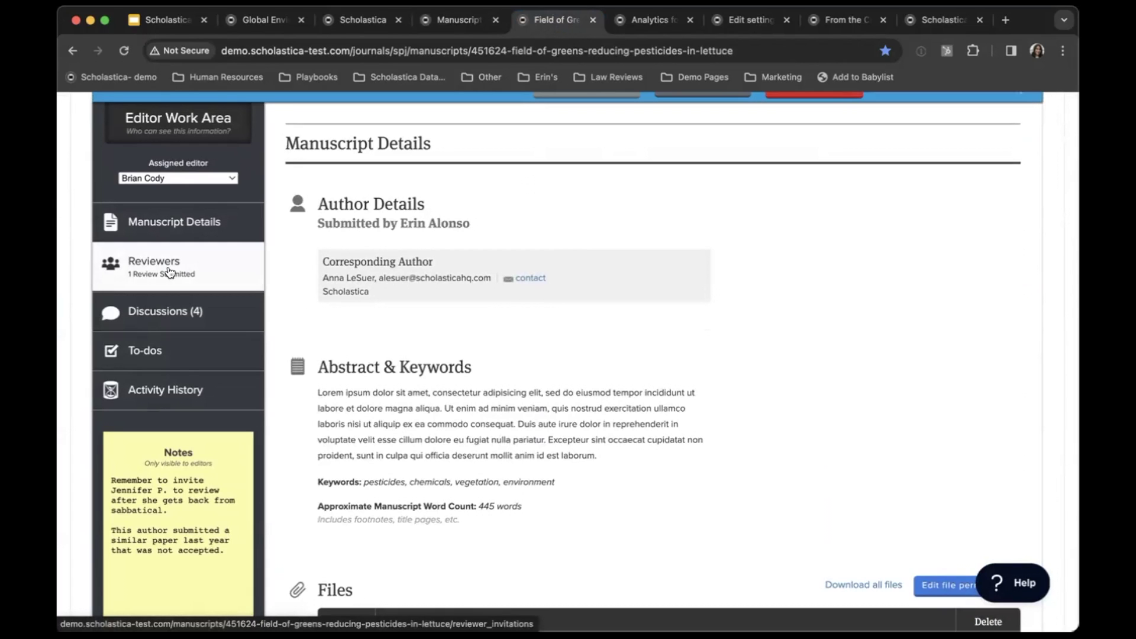
left_click(175, 309)
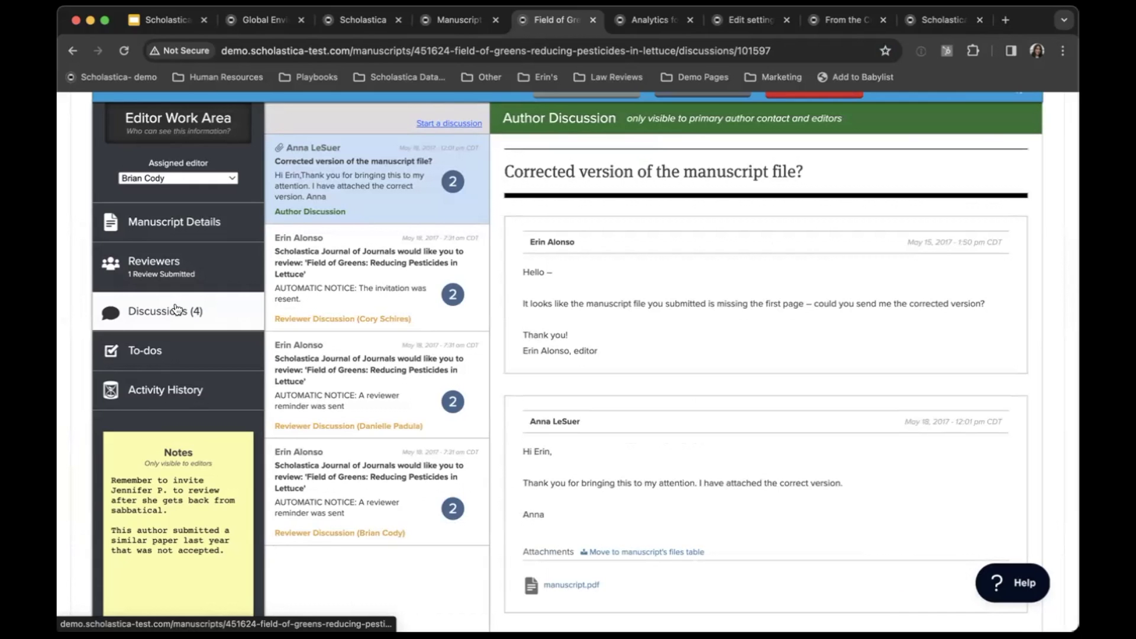
- View a reviewer discussion, then return to Field of Greens details and reveal Export manuscript package
left_click(372, 292)
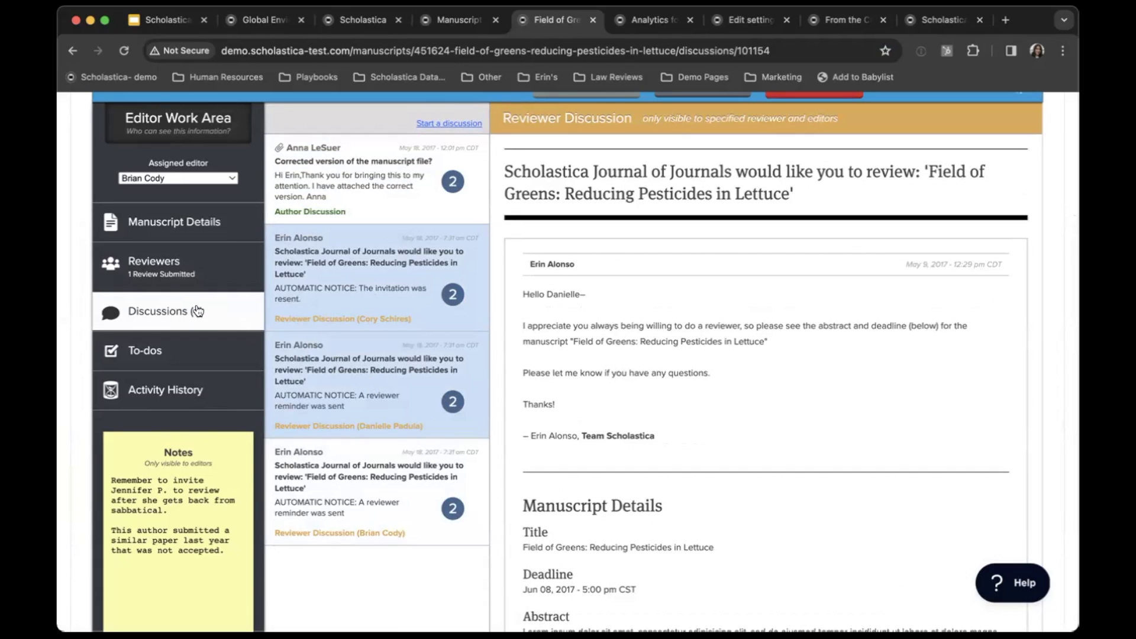
left_click(188, 223)
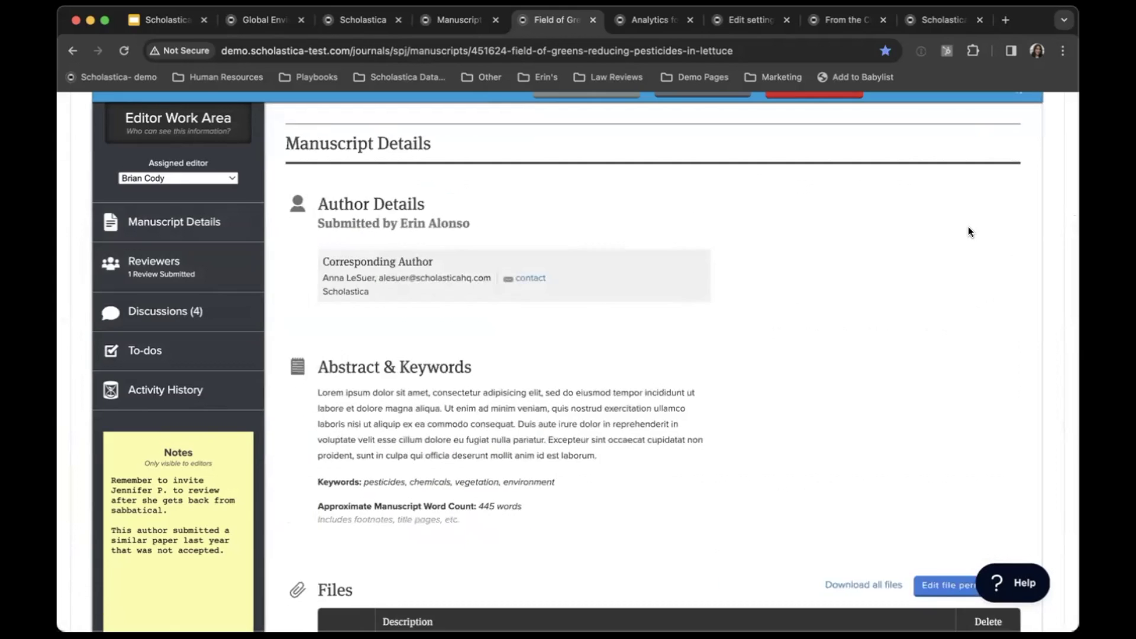
scroll(968, 226, "up", 2)
scroll(994, 236, "up", 1)
left_click(1021, 243)
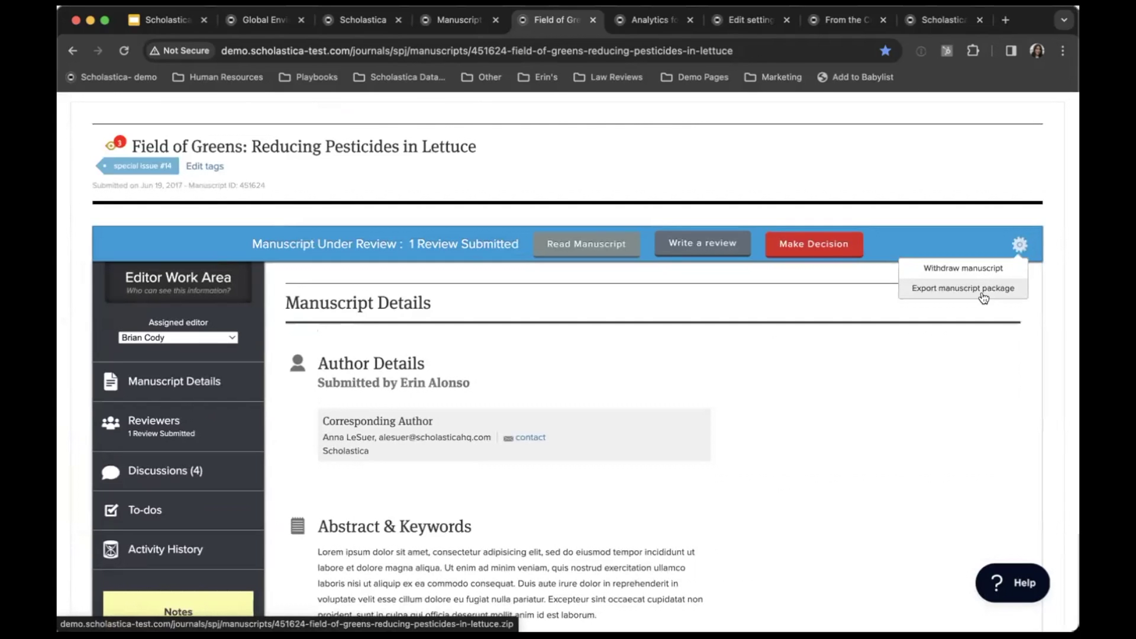
left_click(837, 20)
scroll(684, 208, "up", 1)
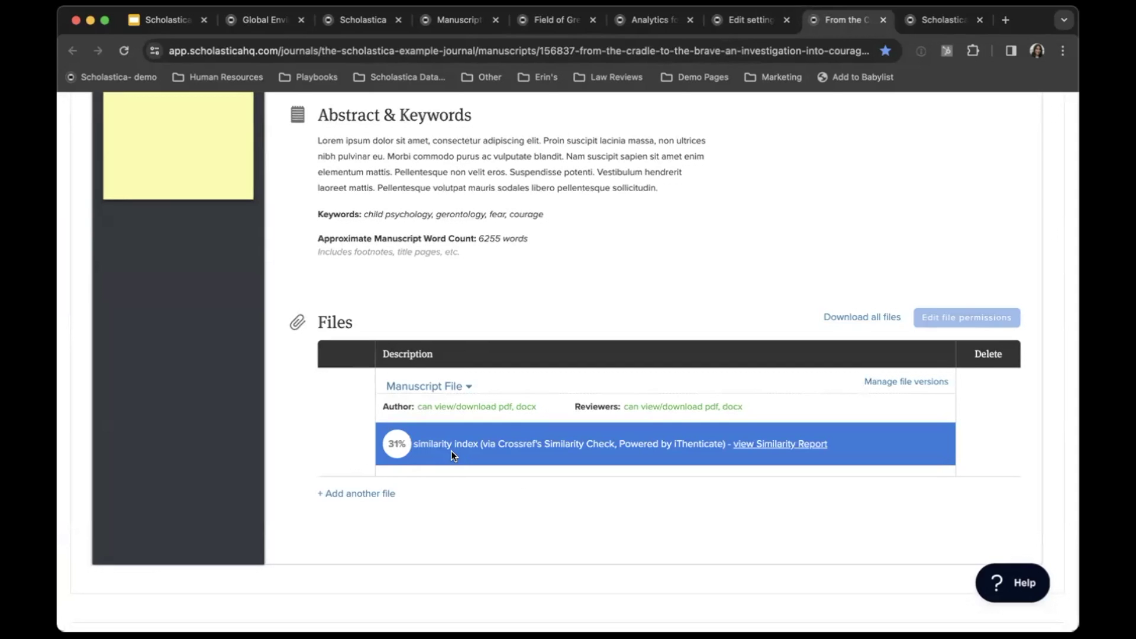
scroll(752, 450, "up", 3)
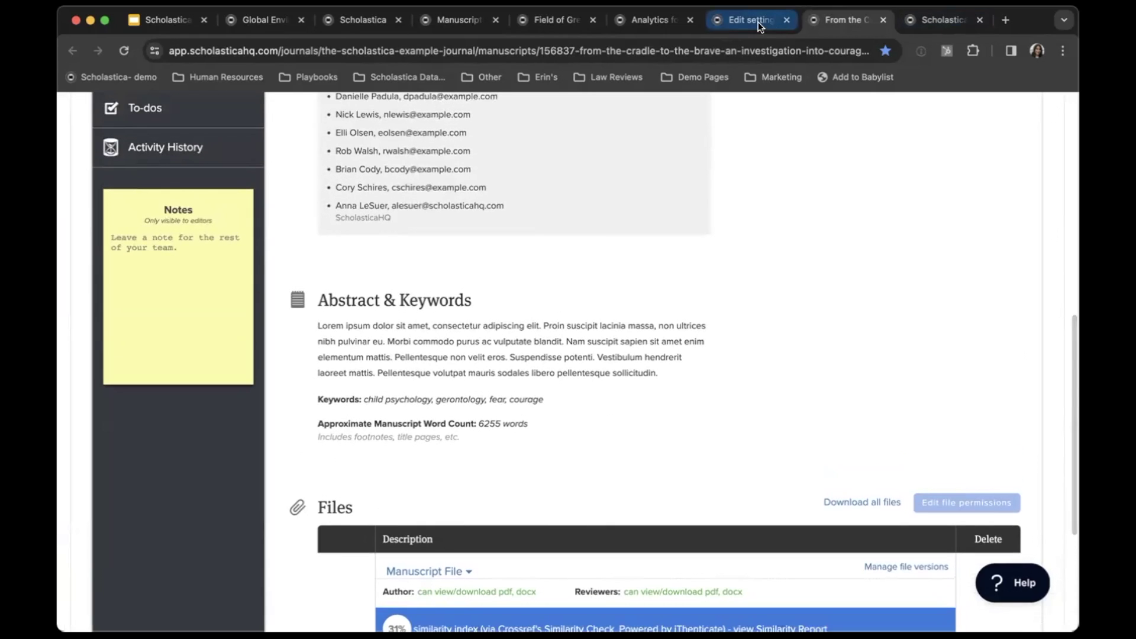
left_click(556, 24)
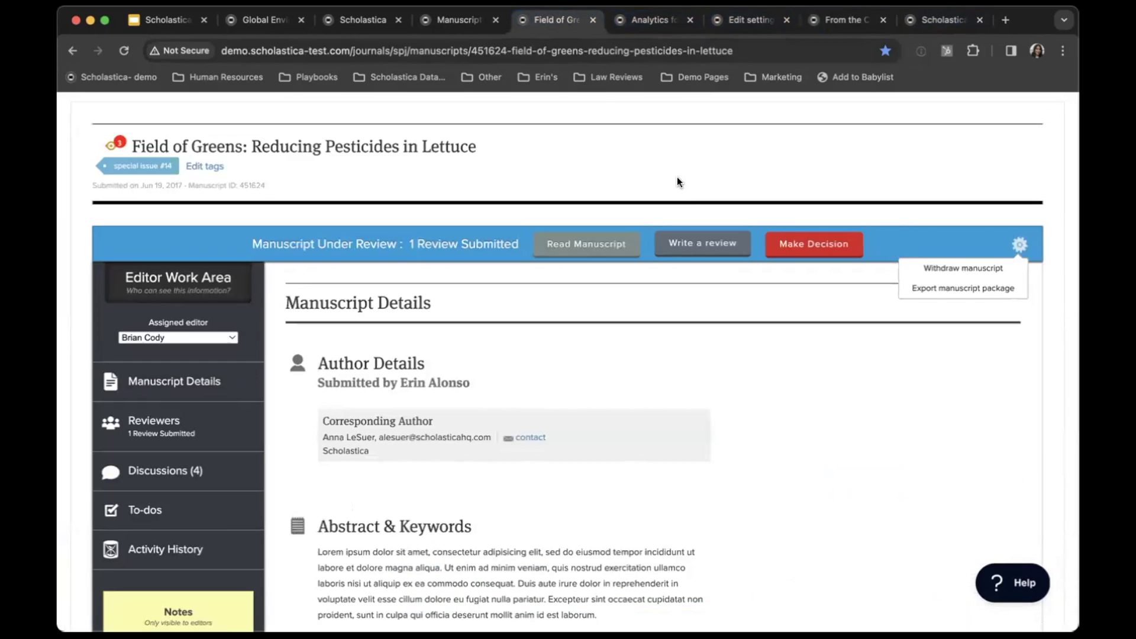
- Show the Scholastica Practice Journal's reviewer list with invitation, review and completion statistics
scroll(680, 187, "up", 4)
left_click(614, 204)
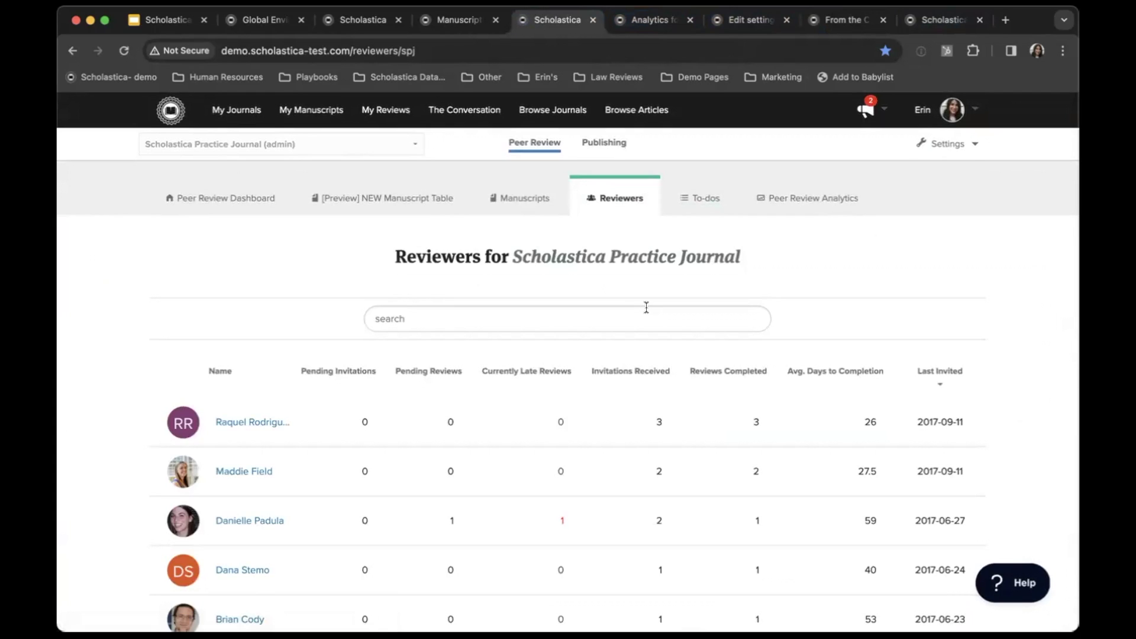
scroll(647, 309, "down", 3)
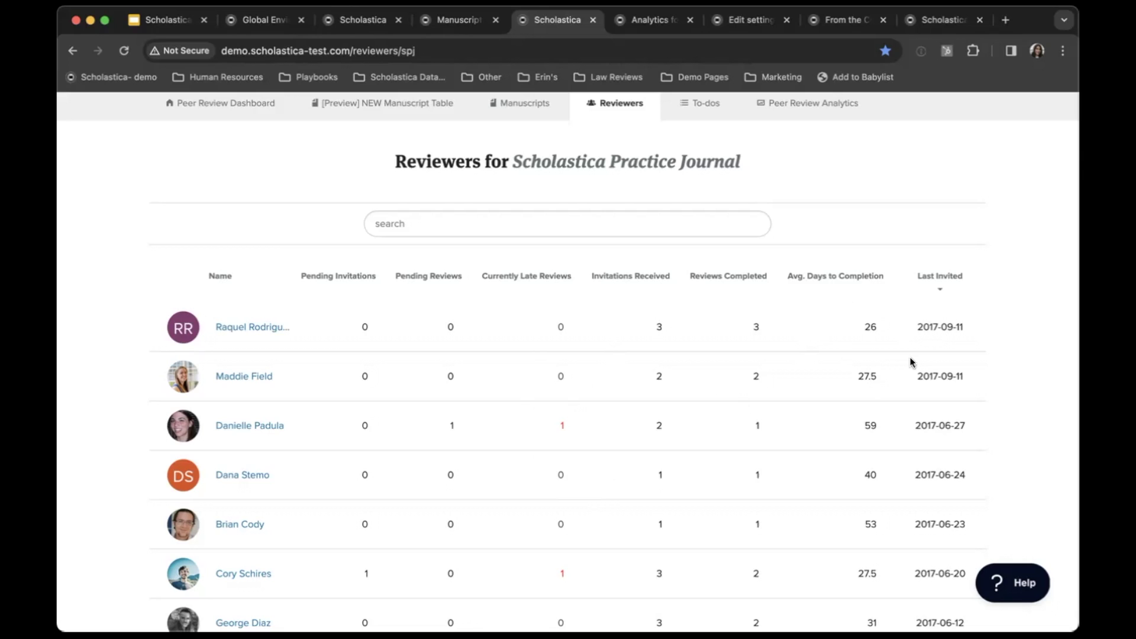
- Open the first reviewer's profile: 3 invitations, 3 completed reviews, 26 average days
left_click(240, 329)
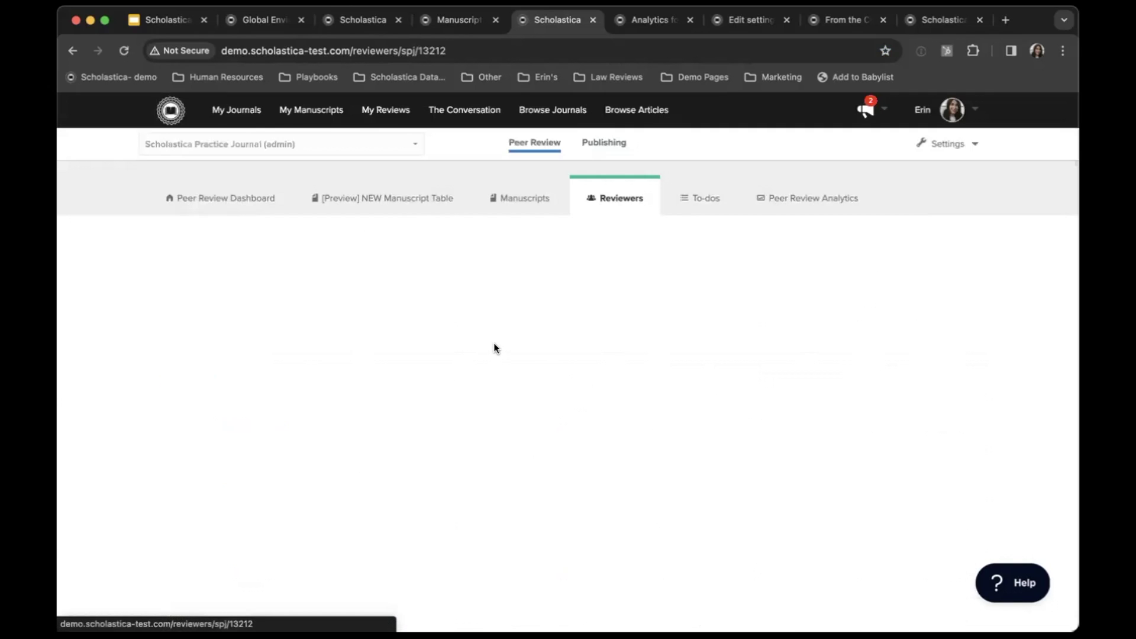
scroll(493, 342, "down", 3)
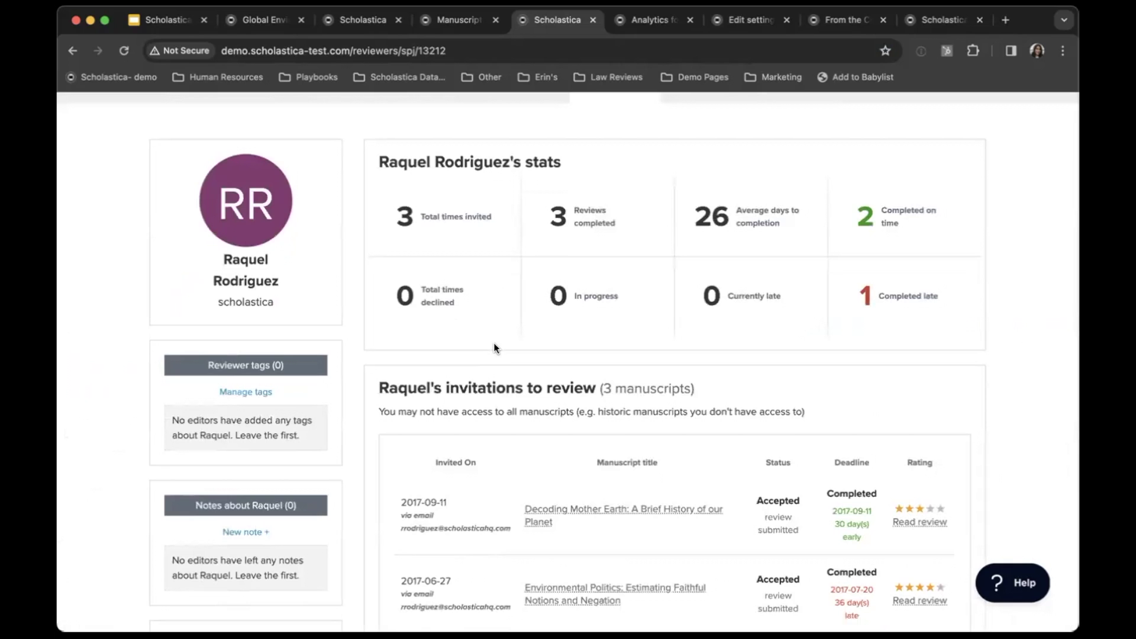
scroll(493, 343, "down", 3)
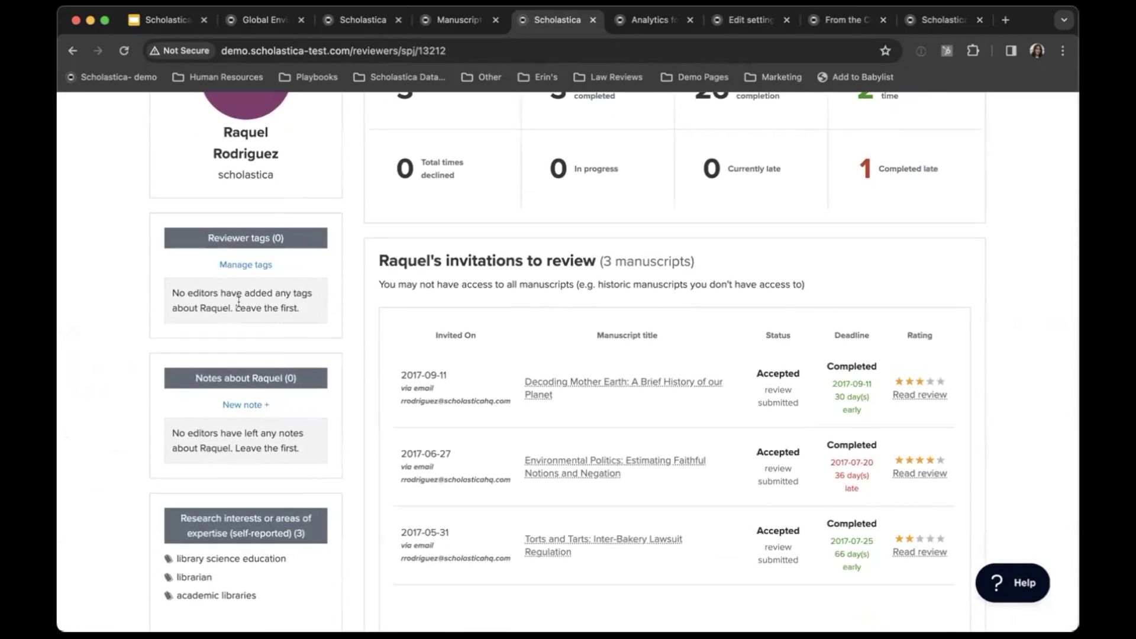
scroll(664, 258, "up", 5)
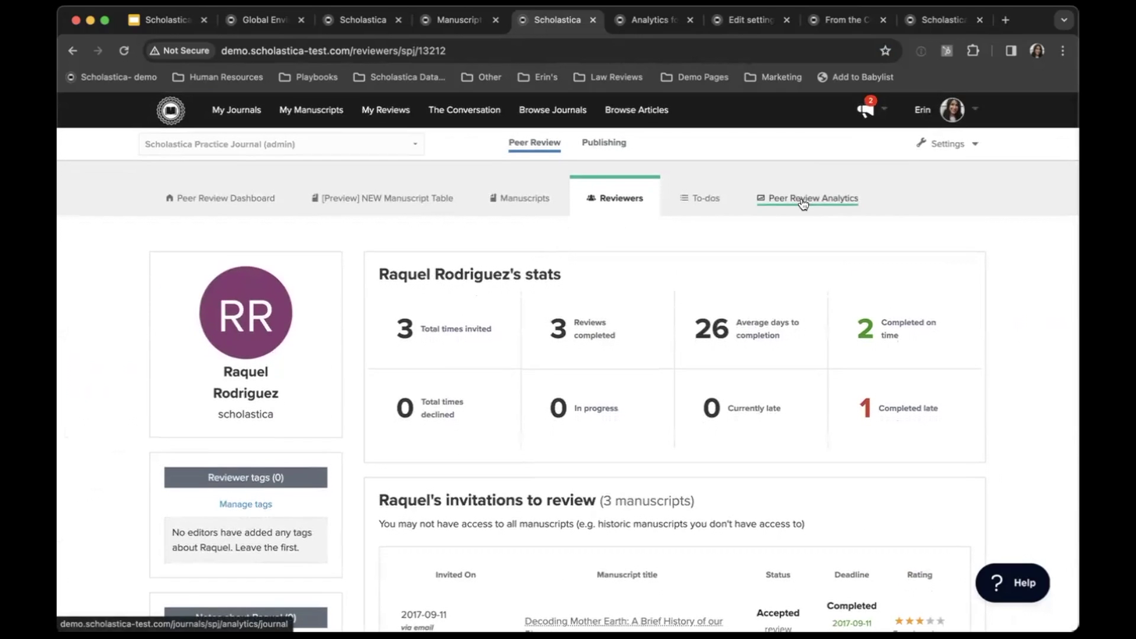
- Review the Peer Review Analytics charts: 32 days to decision, 43% acceptance, 17 submissions
left_click(805, 203)
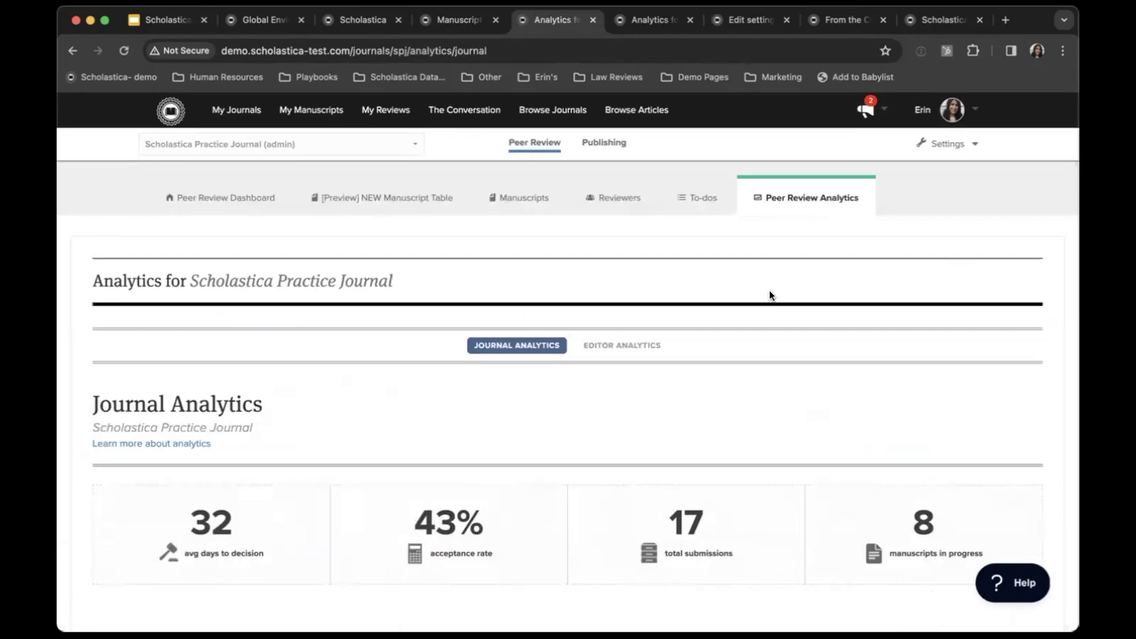
scroll(769, 290, "down", 2)
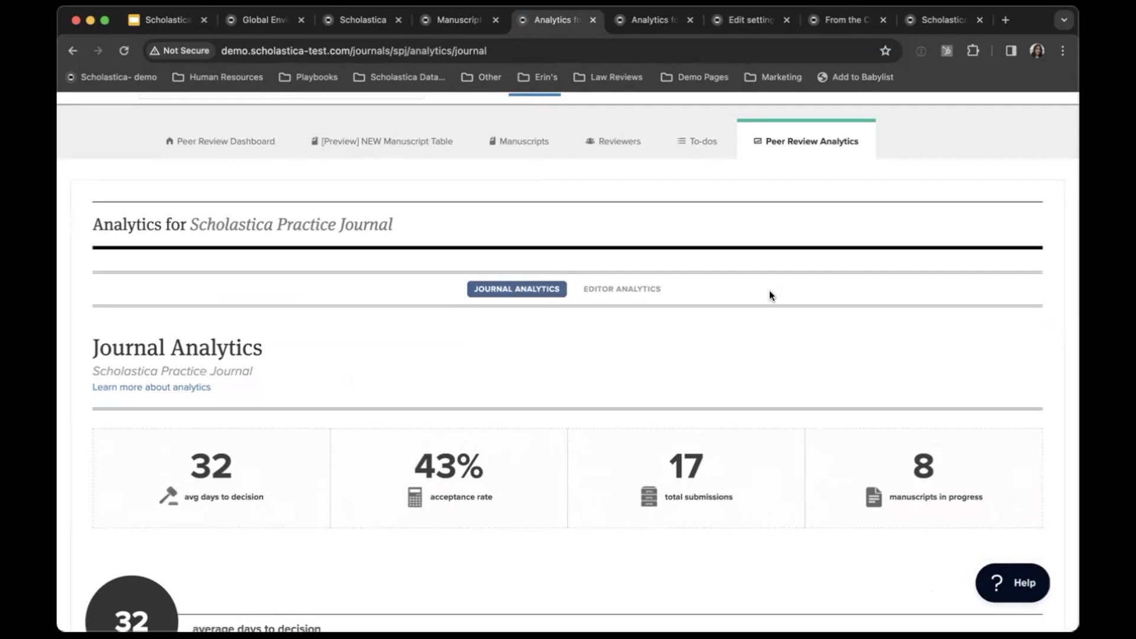
scroll(770, 290, "down", 10)
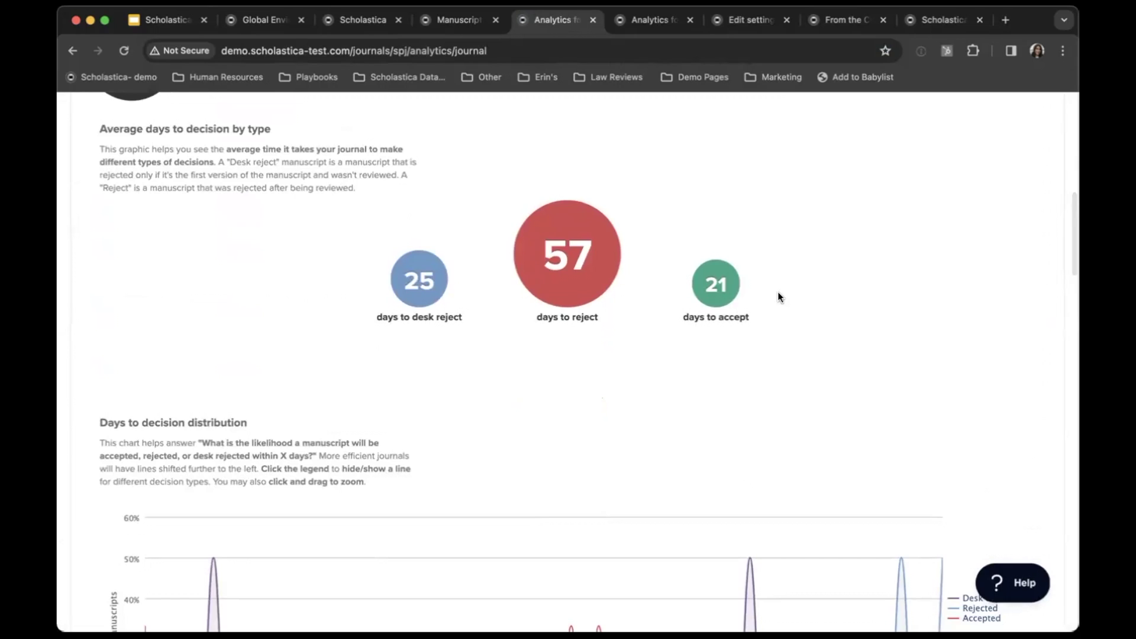
scroll(778, 292, "up", 10)
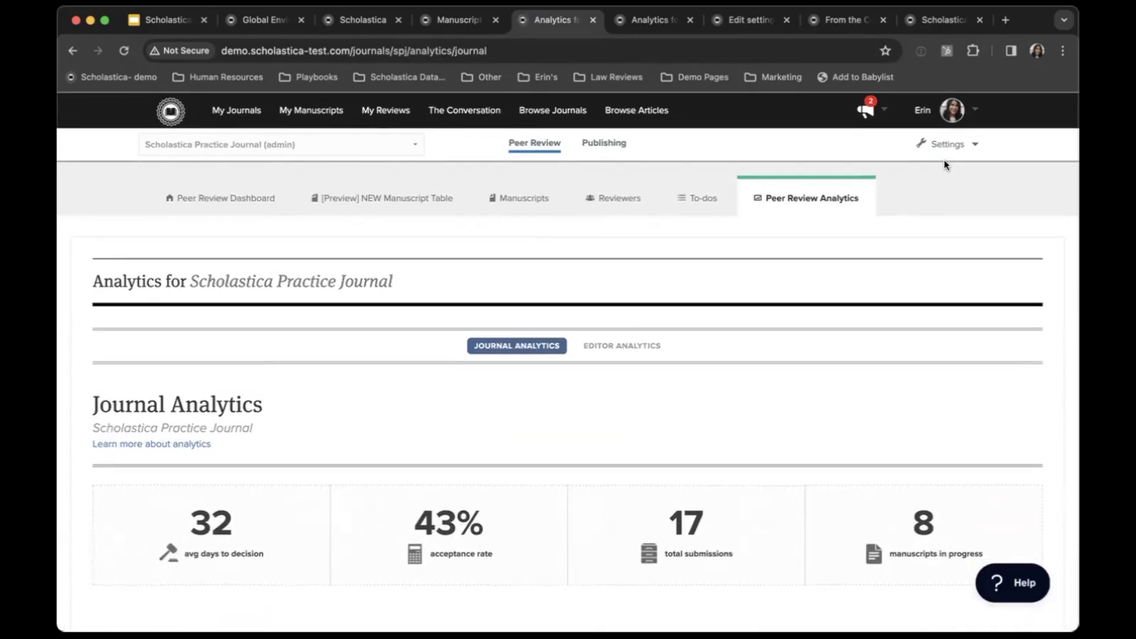
- Bring up the Configuration Options settings page at the Open / Close for submissions section
left_click(957, 146)
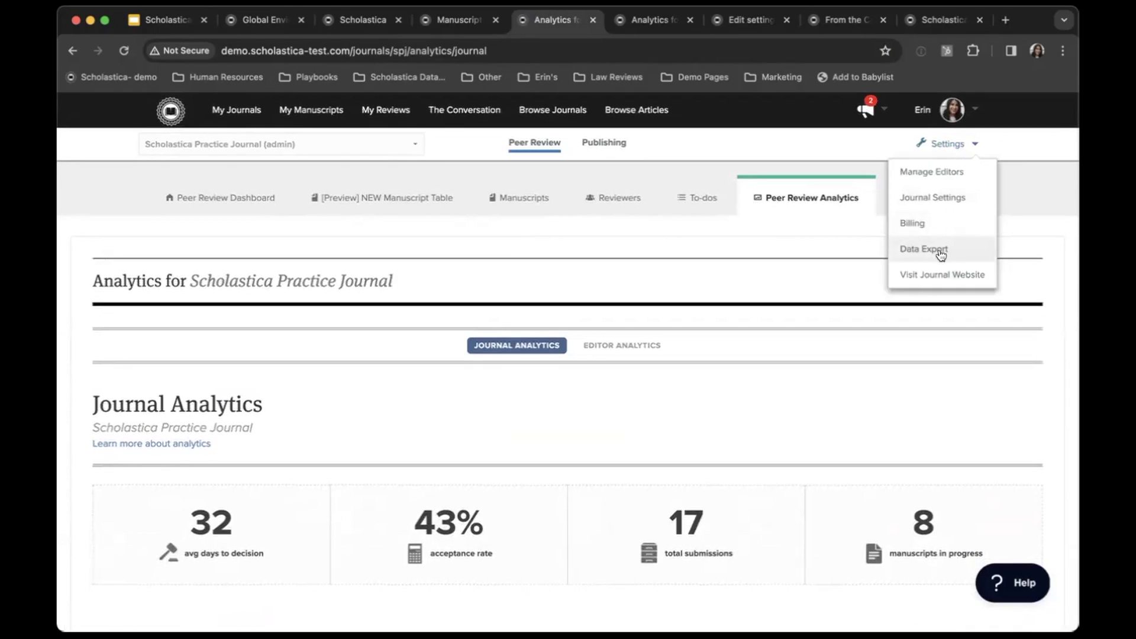
left_click(734, 21)
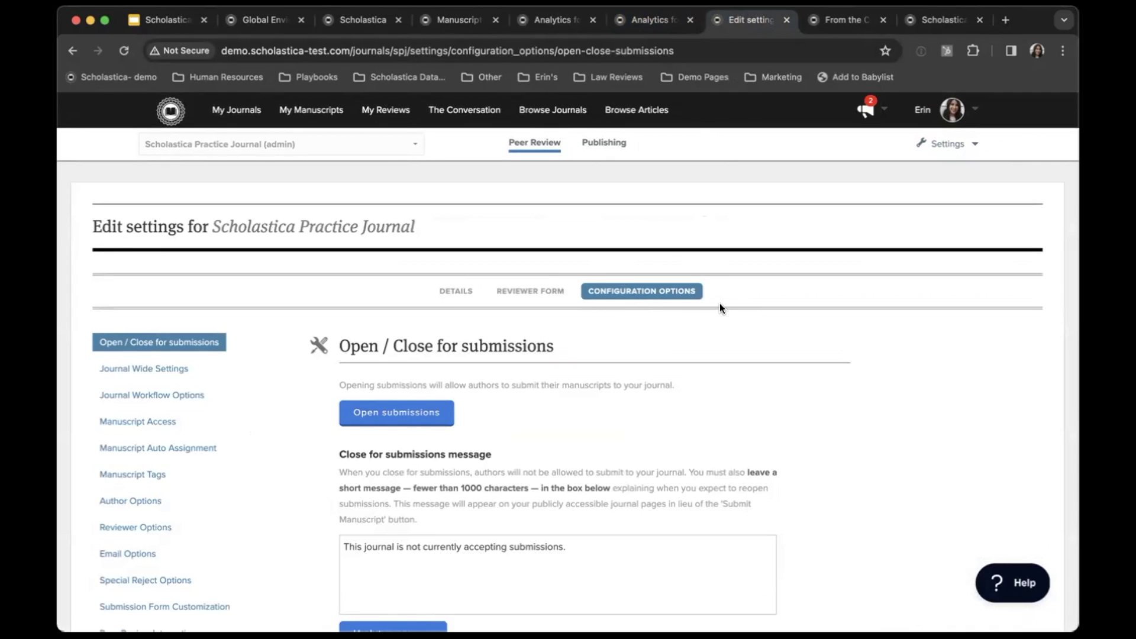
scroll(218, 434, "down", 3)
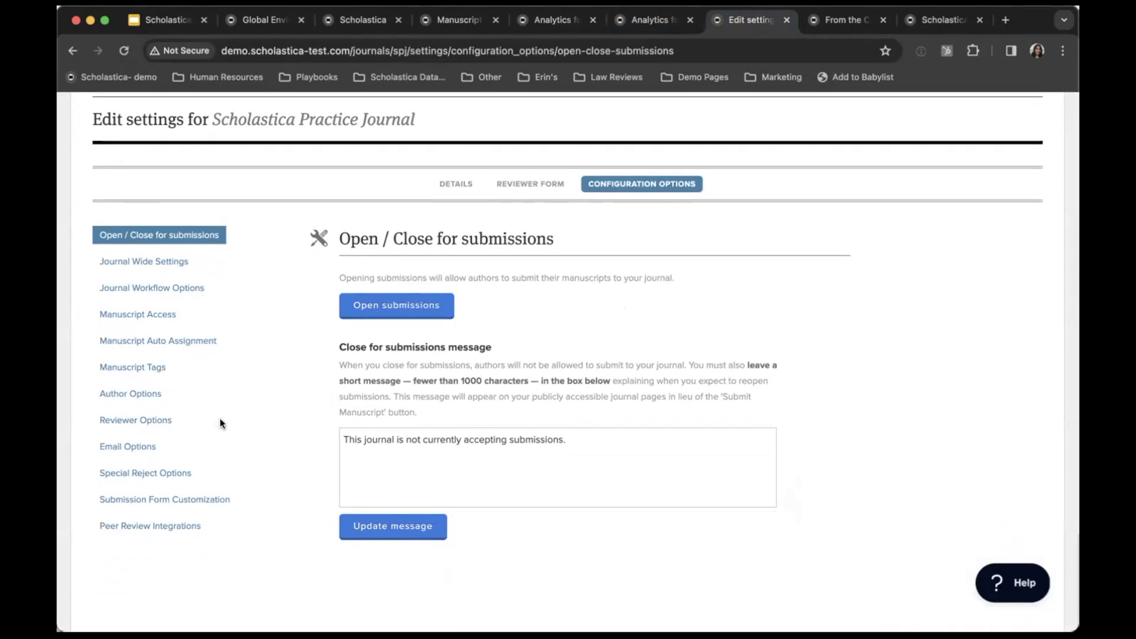
- Highlight the Crossref and RightsLink (CCC) integration headings, both marked Not configured
left_click(148, 534)
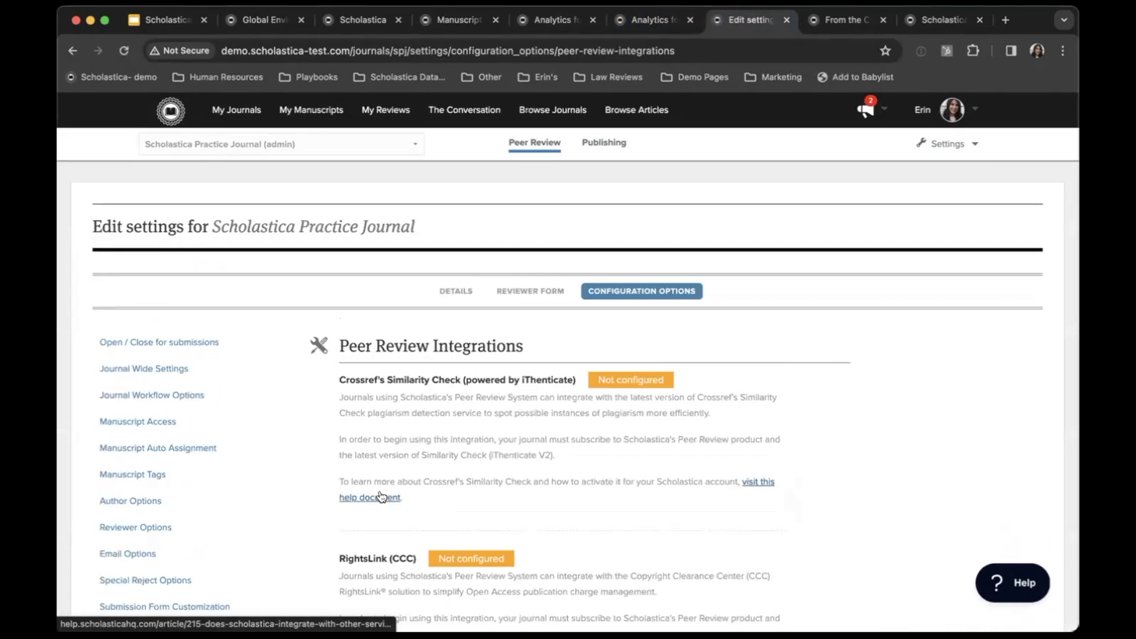
scroll(380, 496, "down", 3)
left_click_drag(348, 254, 477, 253)
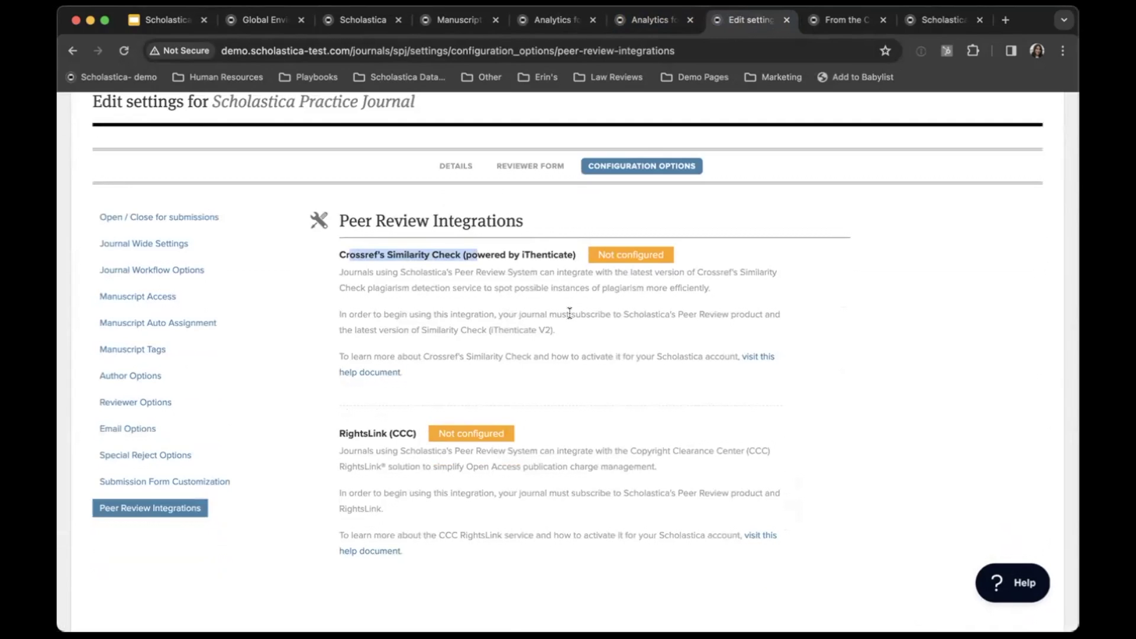
left_click_drag(348, 434, 398, 427)
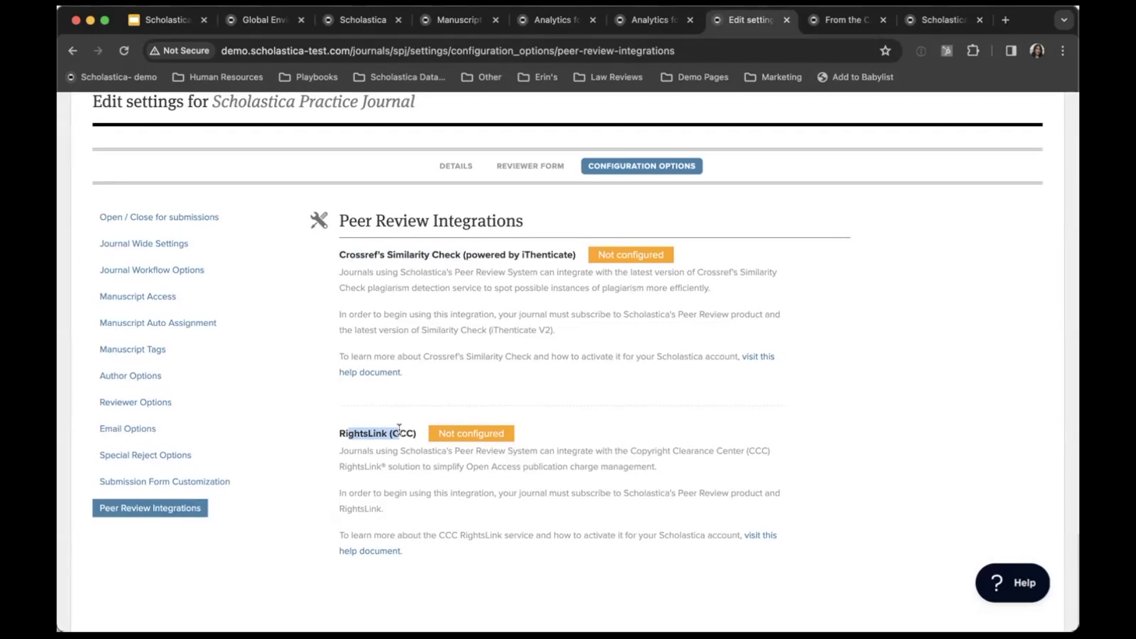
- Jump with Cmd+9 to the last browser tab, the 'Schedule my personal demo' form
key("super+9")
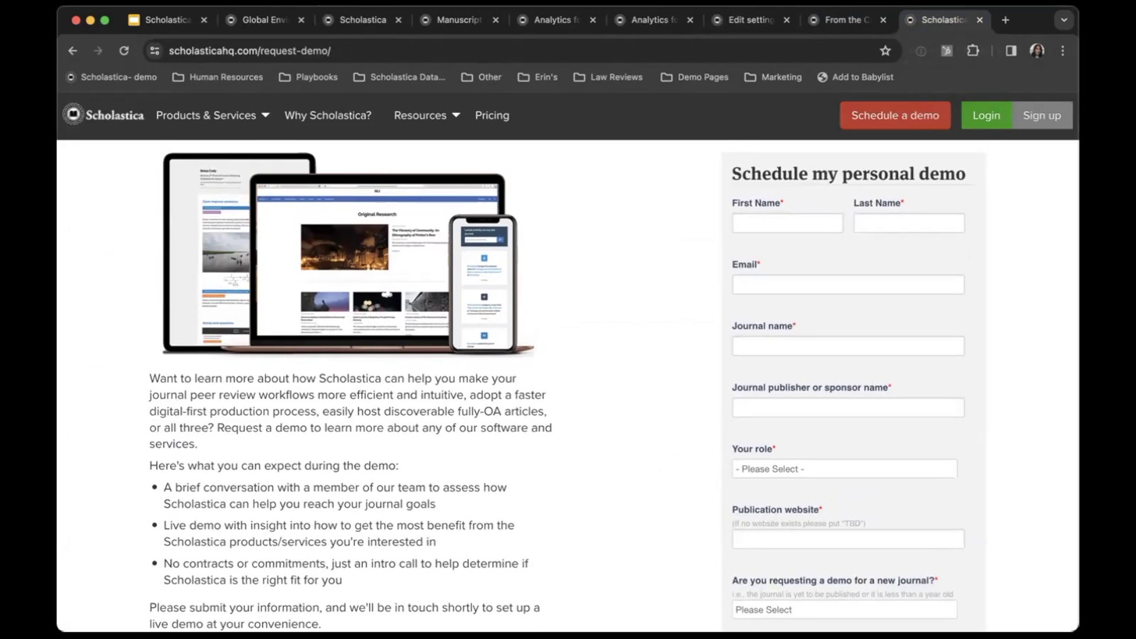